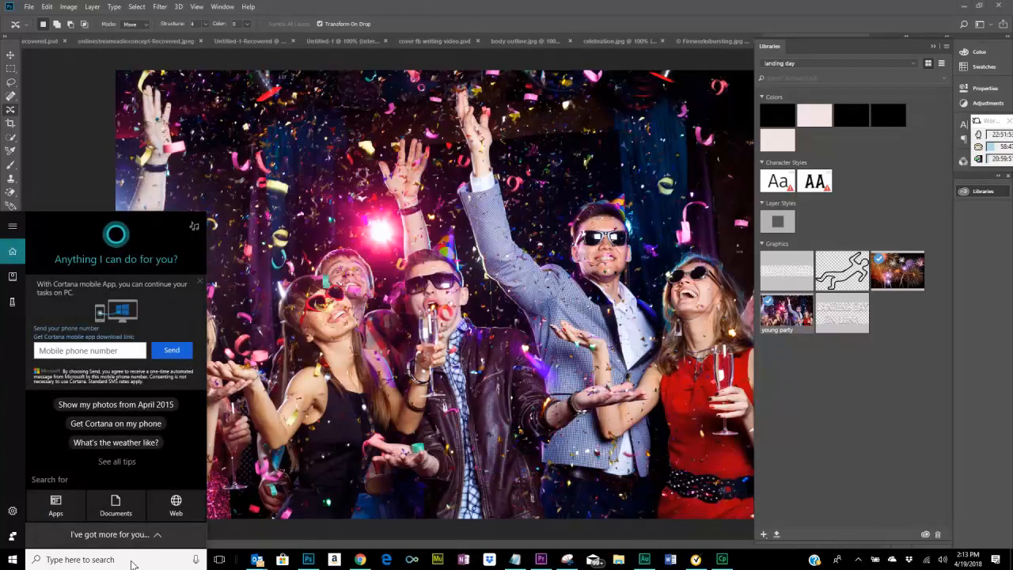
# Switch to the Photos app and start a new custom video with music.
pyautogui.write('photos')
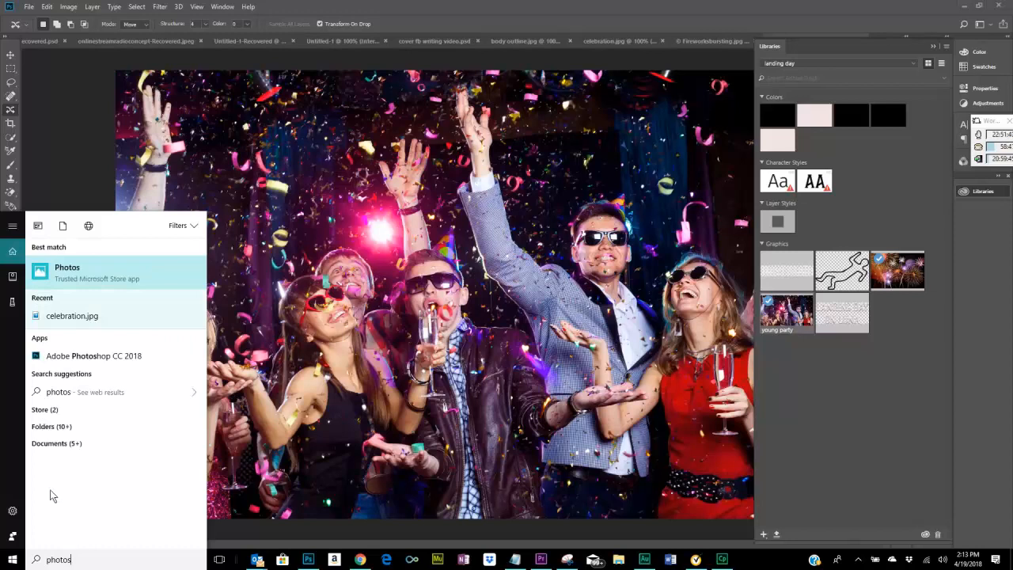
pyautogui.click(57, 268)
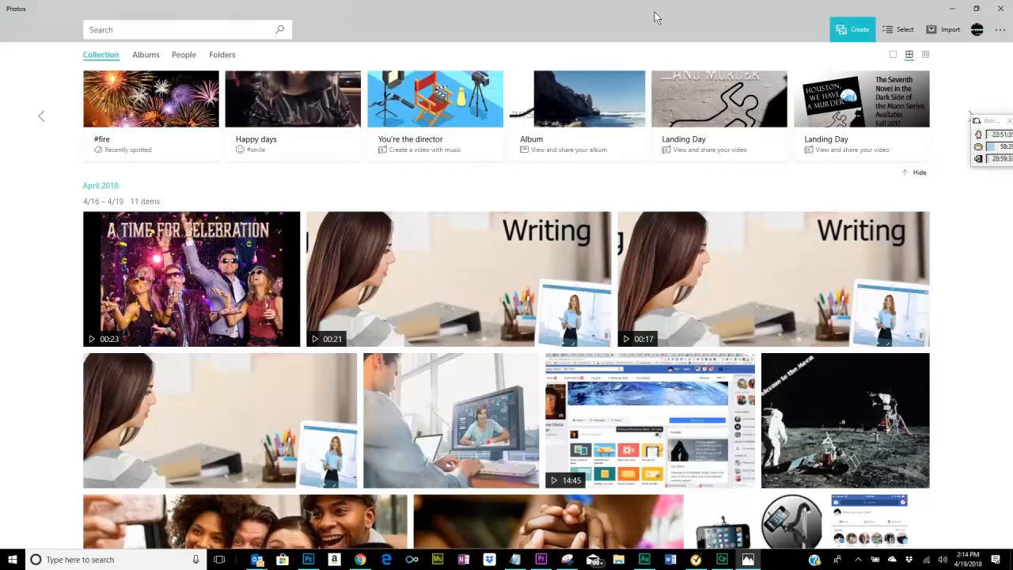
pyautogui.click(847, 31)
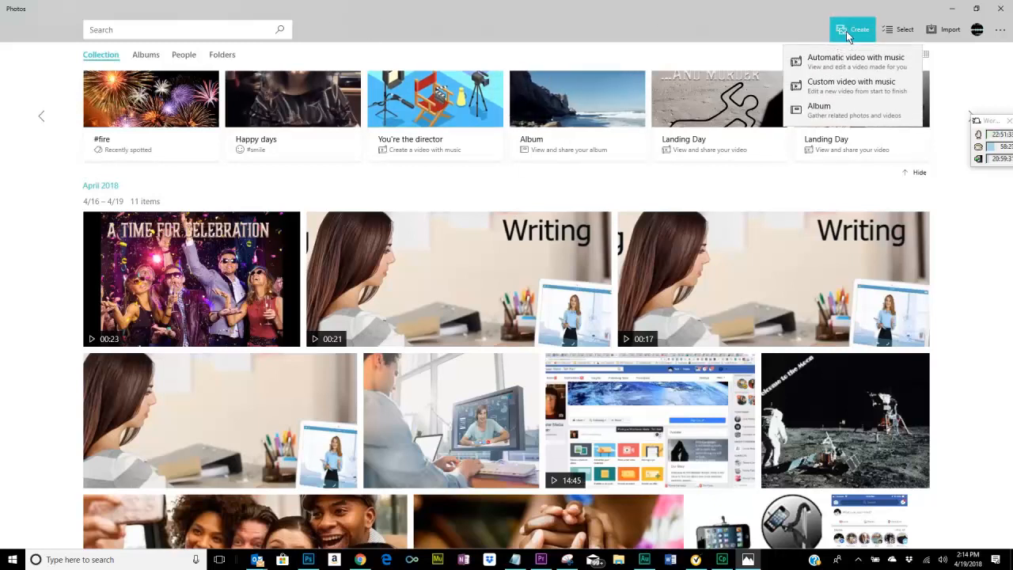
pyautogui.click(855, 87)
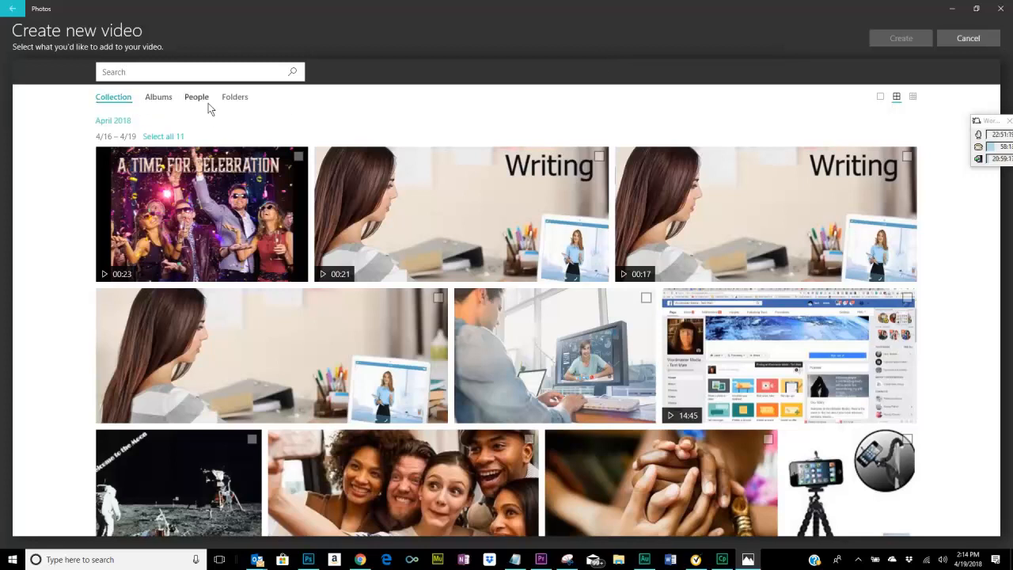
# From the nasapictures folder inside Pictures, select the untitled body-outline moon photo and the "Houston, We Have a Murder" book cover for the video.
pyautogui.click(236, 99)
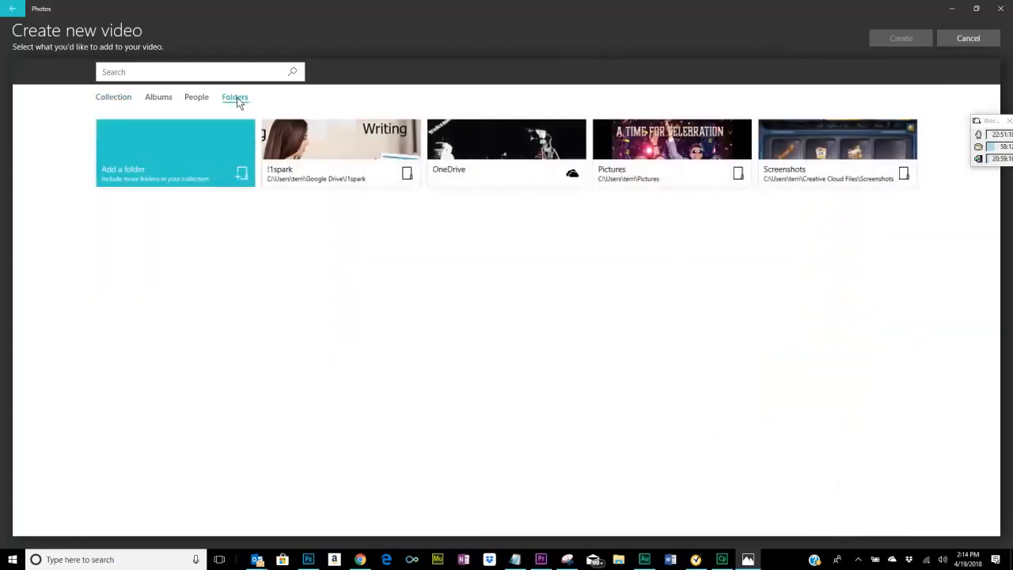
pyautogui.click(673, 147)
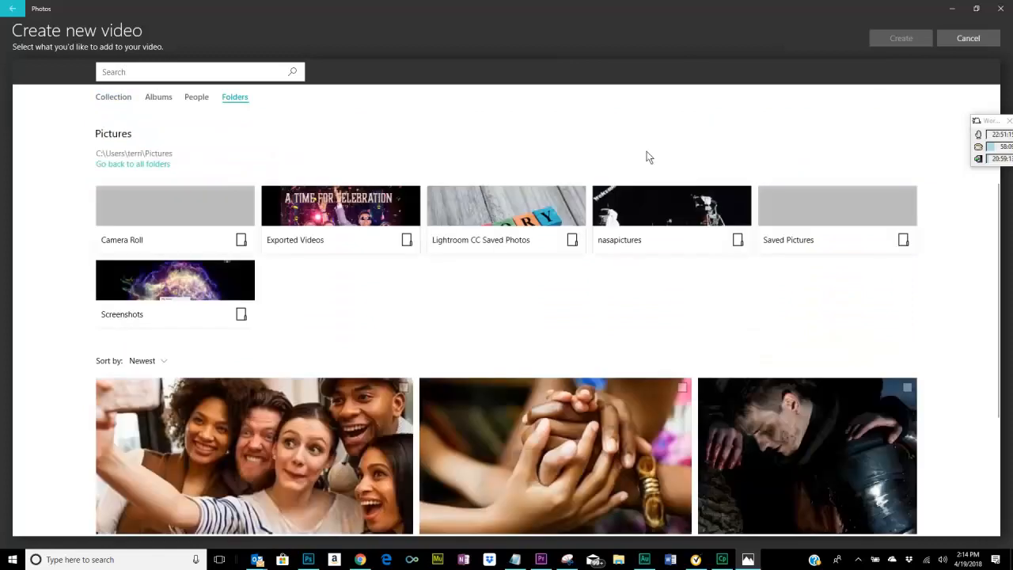
pyautogui.click(663, 215)
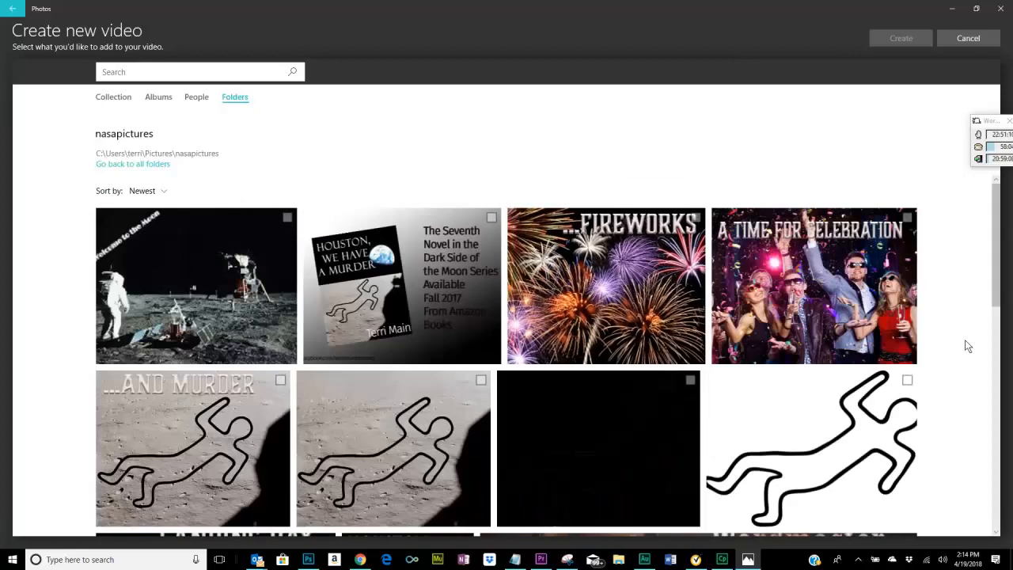
pyautogui.scroll(-1, 965, 346)
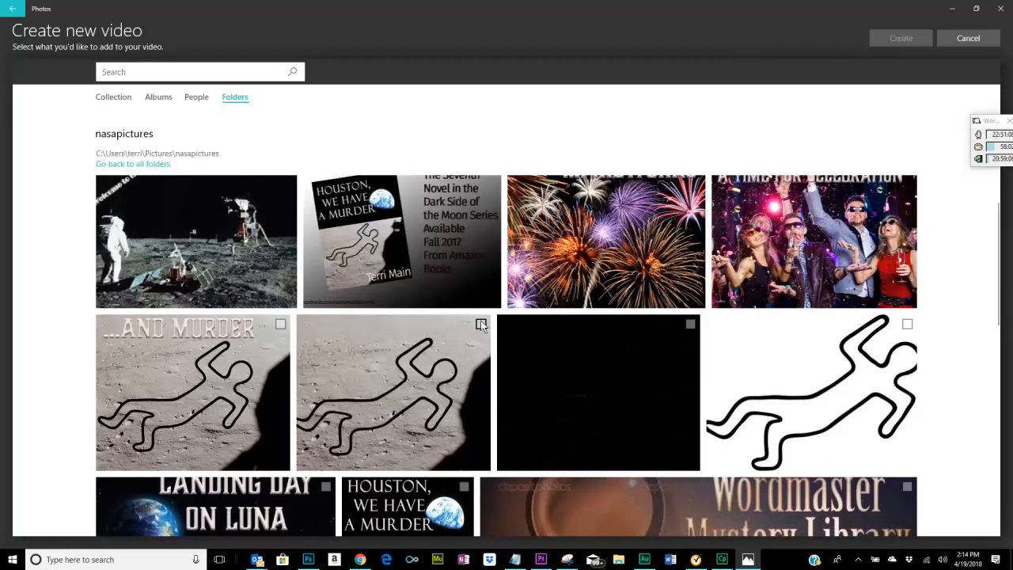
pyautogui.click(481, 323)
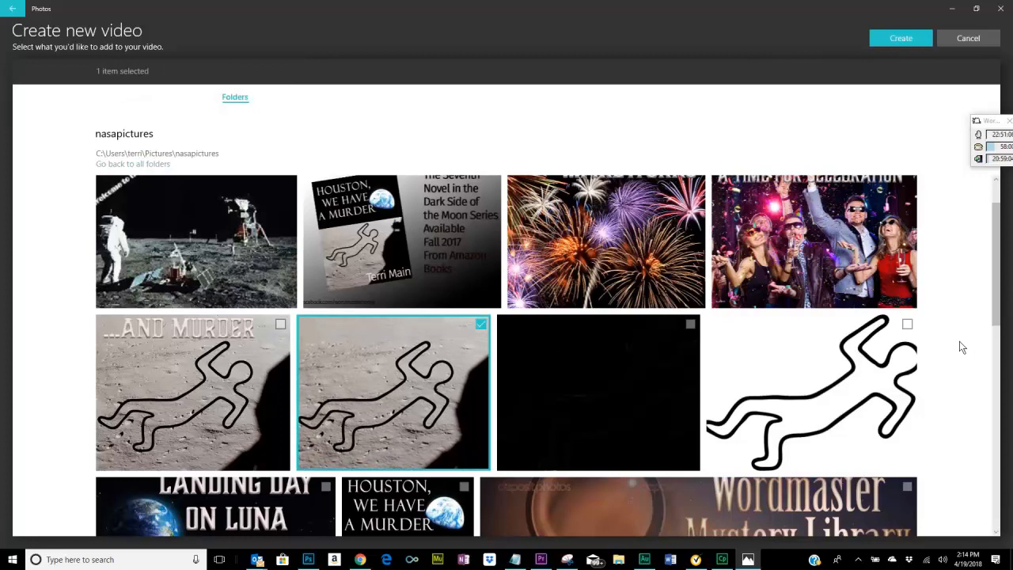
pyautogui.scroll(-2, 959, 347)
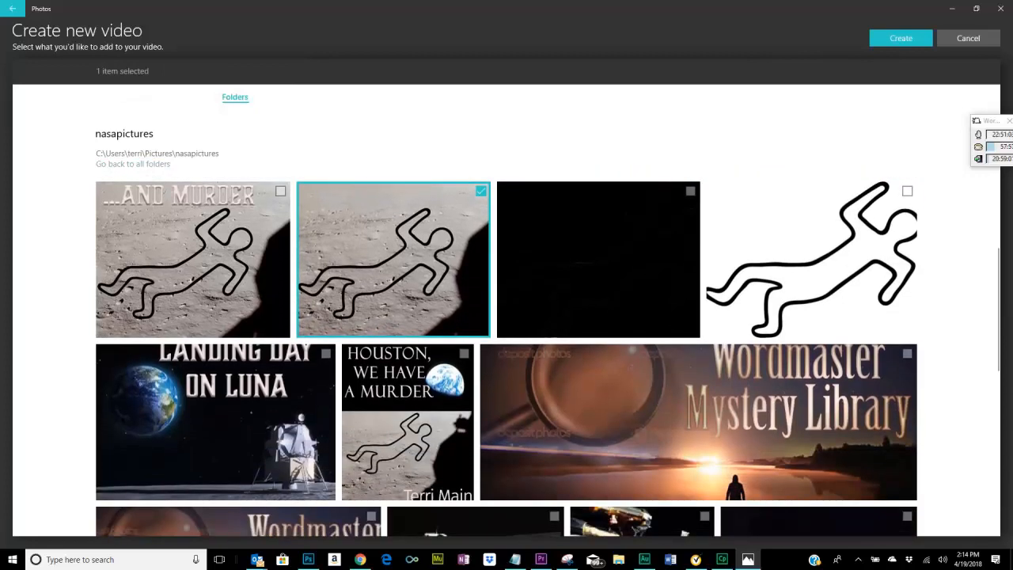
pyautogui.scroll(-1, 506, 356)
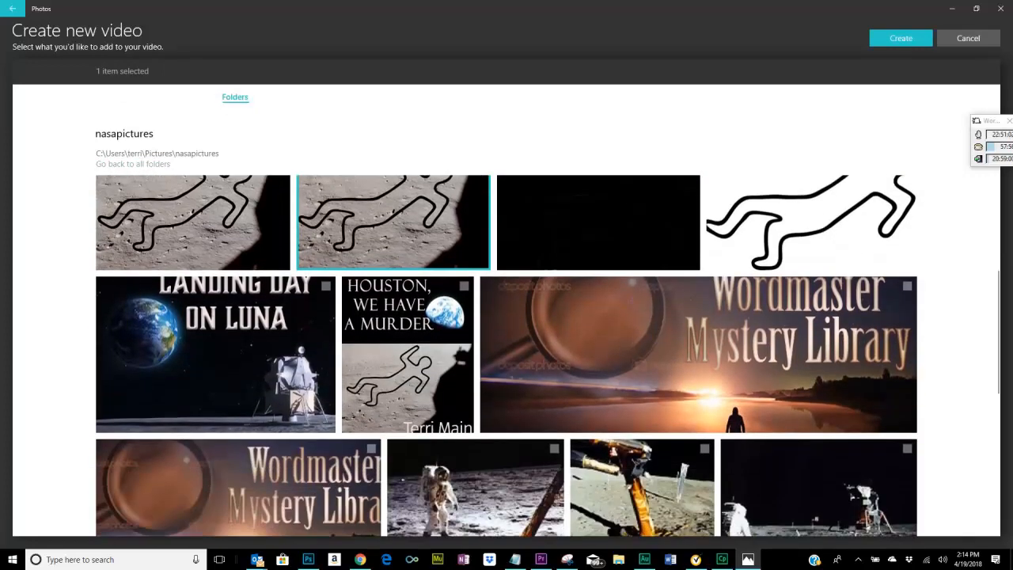
pyautogui.click(465, 287)
# Add the untitled party photo, the untitled fireworks photo and the dark photo of the astronaut beside the lander to the selection.
pyautogui.scroll(-4, 959, 342)
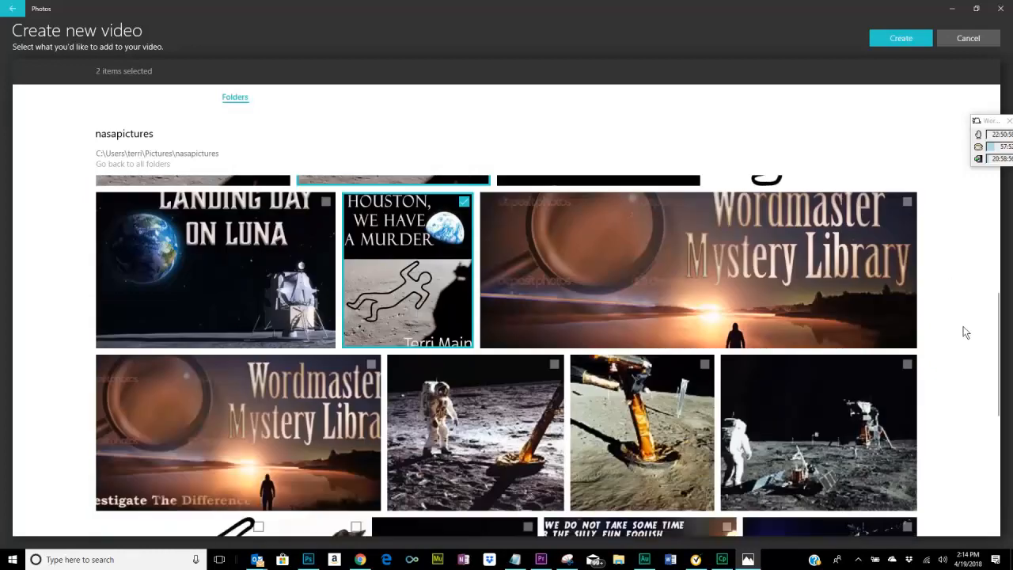
pyautogui.scroll(-2, 691, 381)
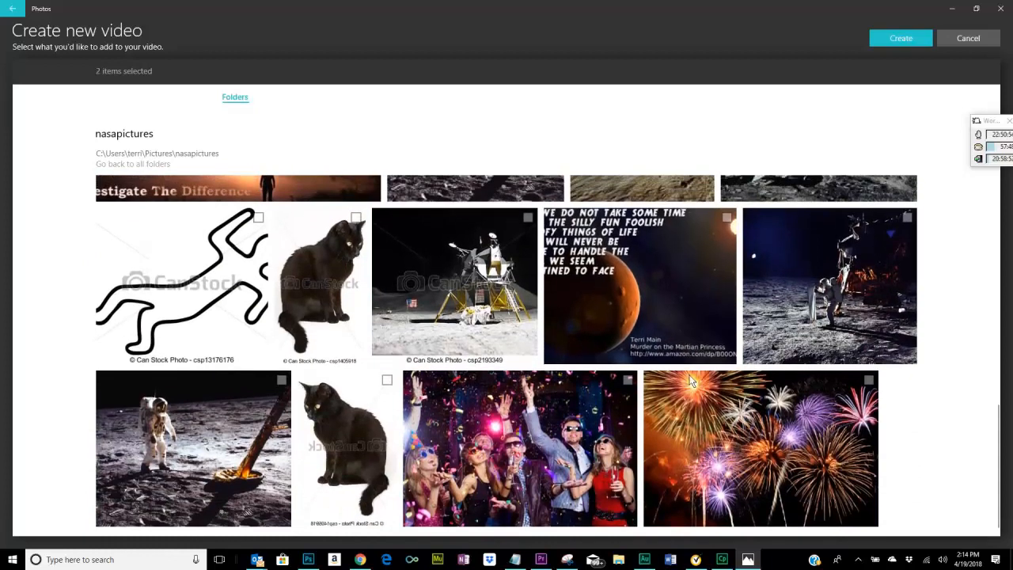
pyautogui.click(628, 380)
pyautogui.click(869, 382)
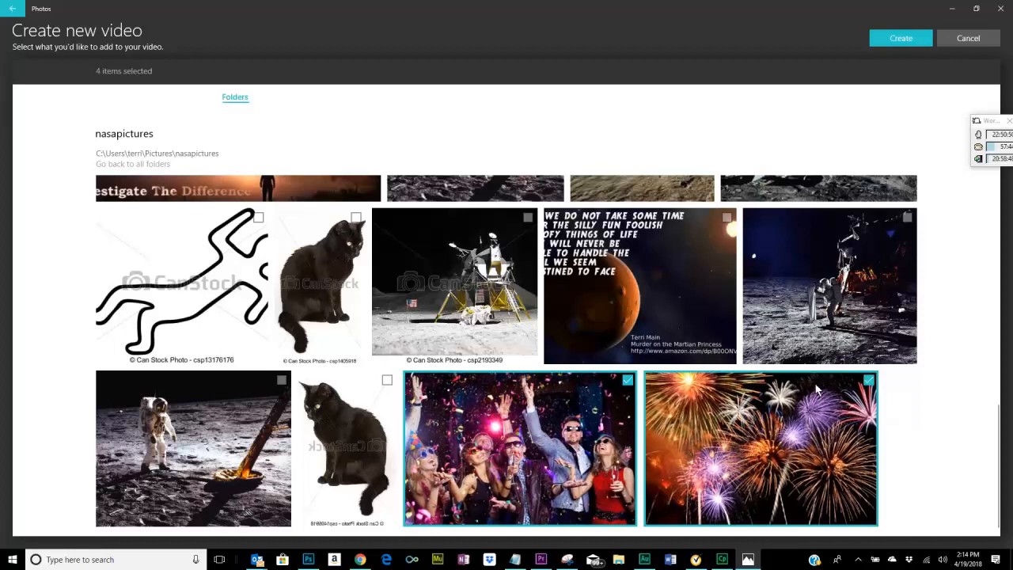
pyautogui.click(808, 244)
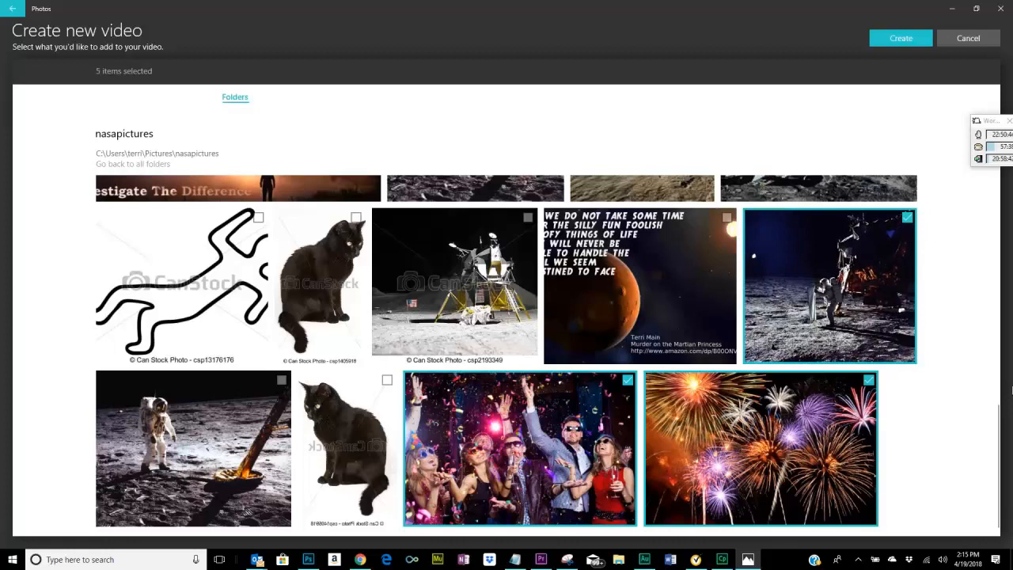
# Create the video from the selected photos and name it "Landing Day 2".
pyautogui.click(905, 37)
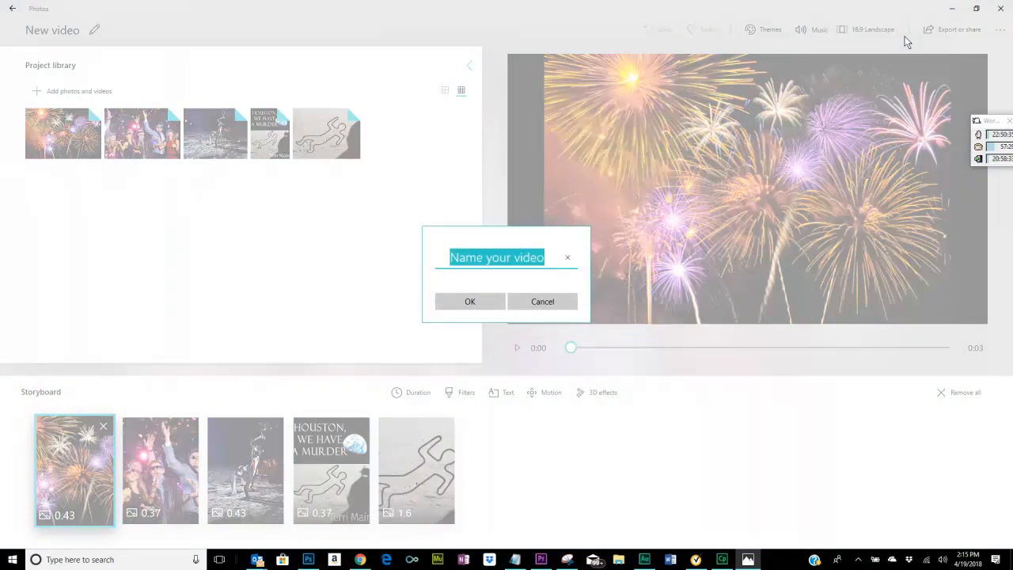
pyautogui.write('Landi')
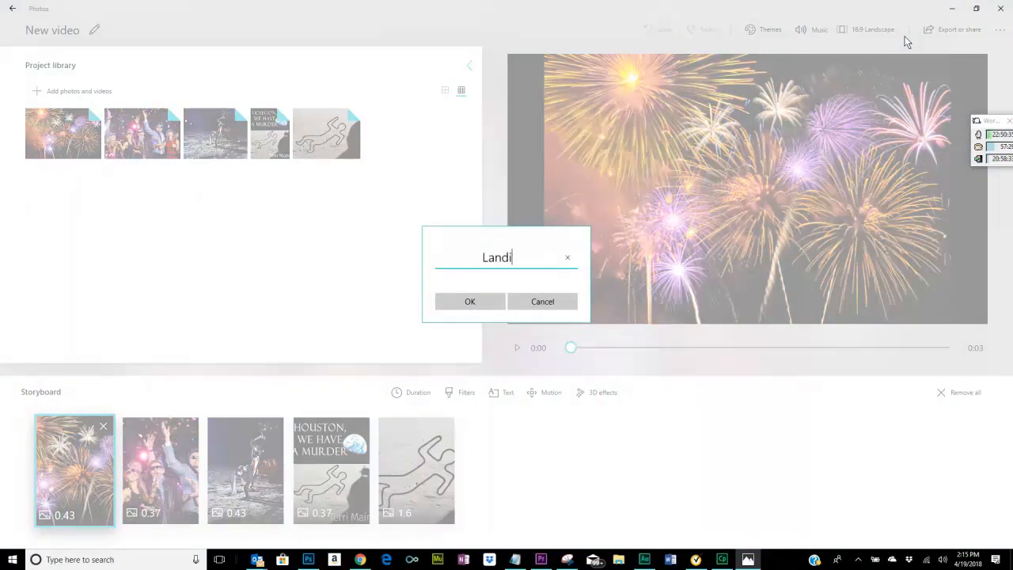
pyautogui.write('ng Day 2')
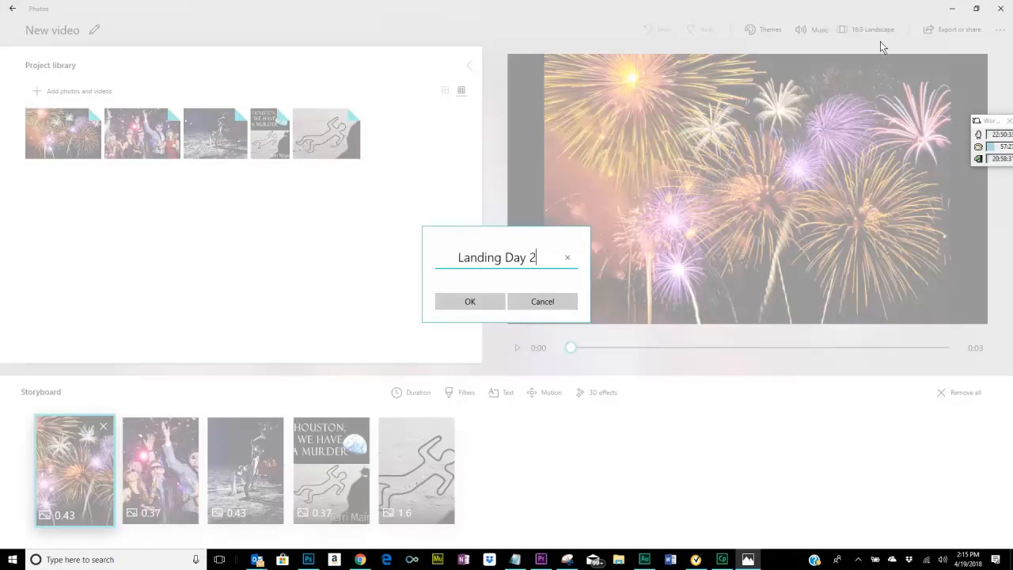
pyautogui.click(473, 302)
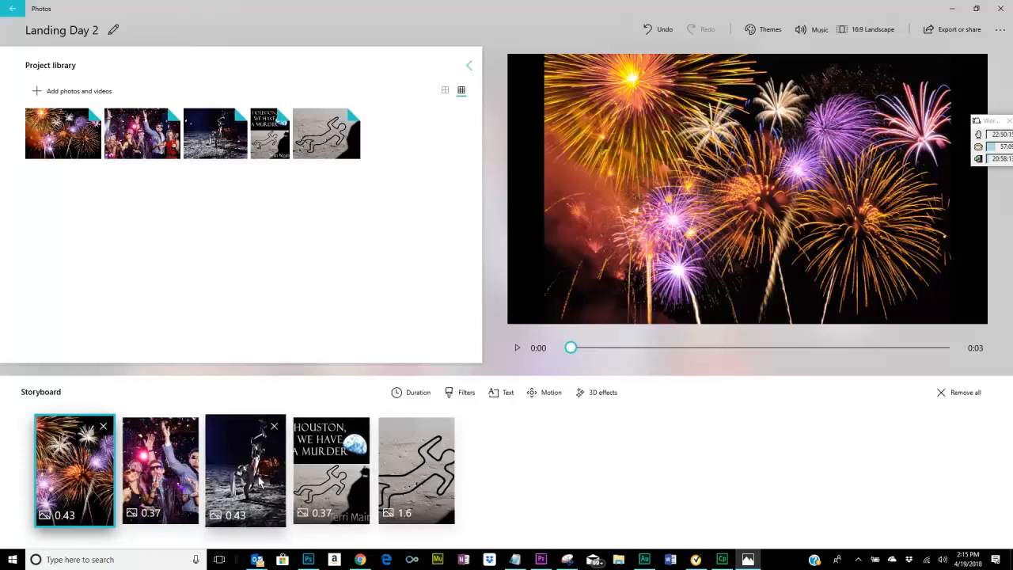
# Reorder the storyboard to run astronaut, party, fireworks, body outline and book cover.
pyautogui.moveTo(267, 485); pyautogui.dragTo(82, 497)
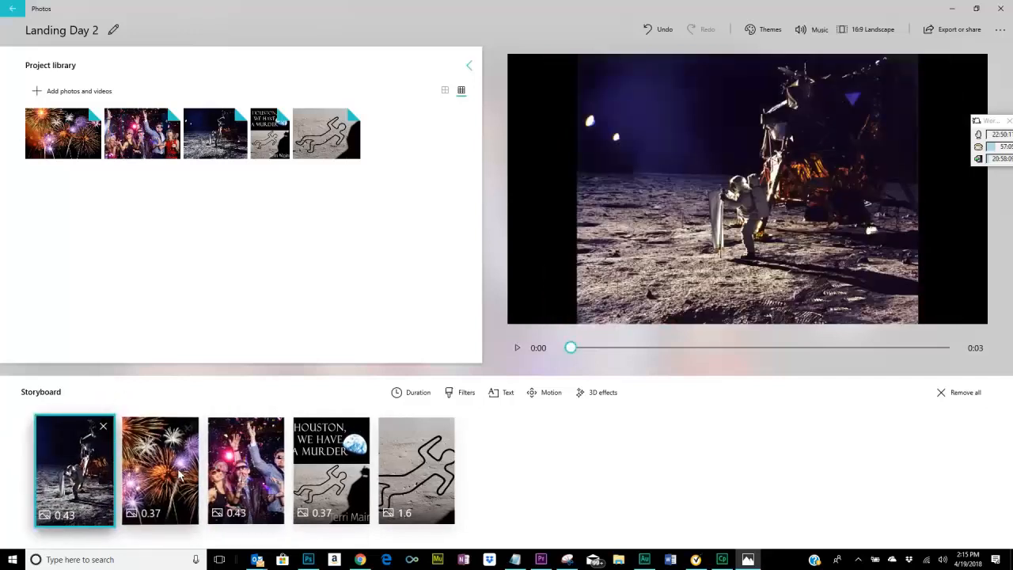
pyautogui.moveTo(234, 484); pyautogui.dragTo(162, 487)
pyautogui.moveTo(402, 489); pyautogui.dragTo(335, 499)
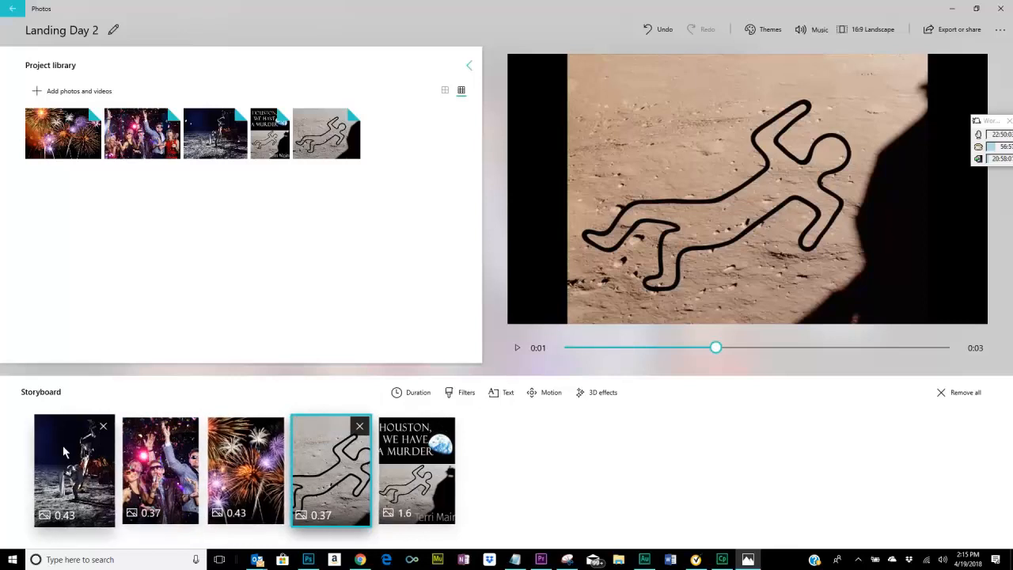
# Set the duration of the astronaut photo in the storyboard to 5 seconds.
pyautogui.click(87, 457)
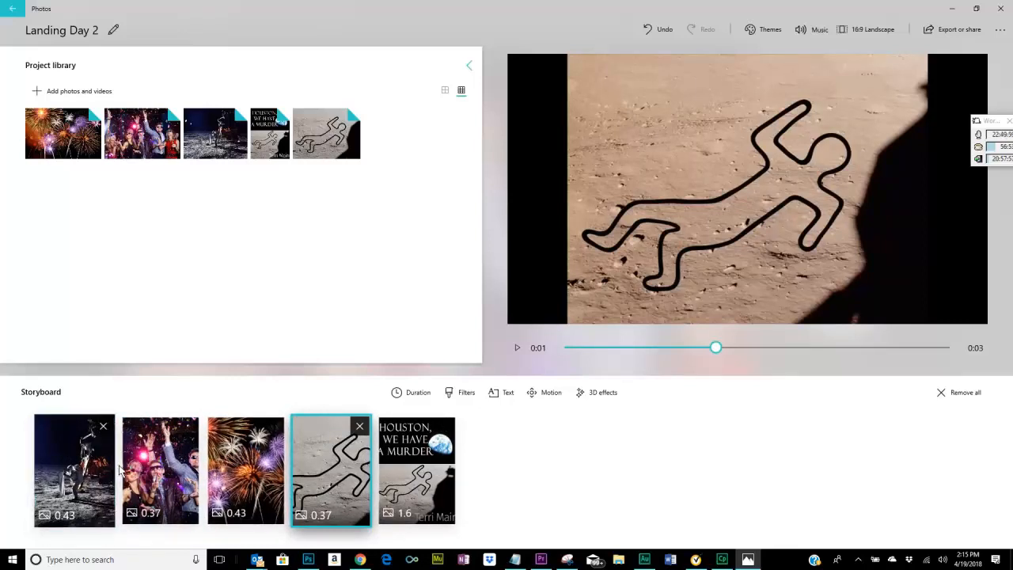
pyautogui.click(91, 473)
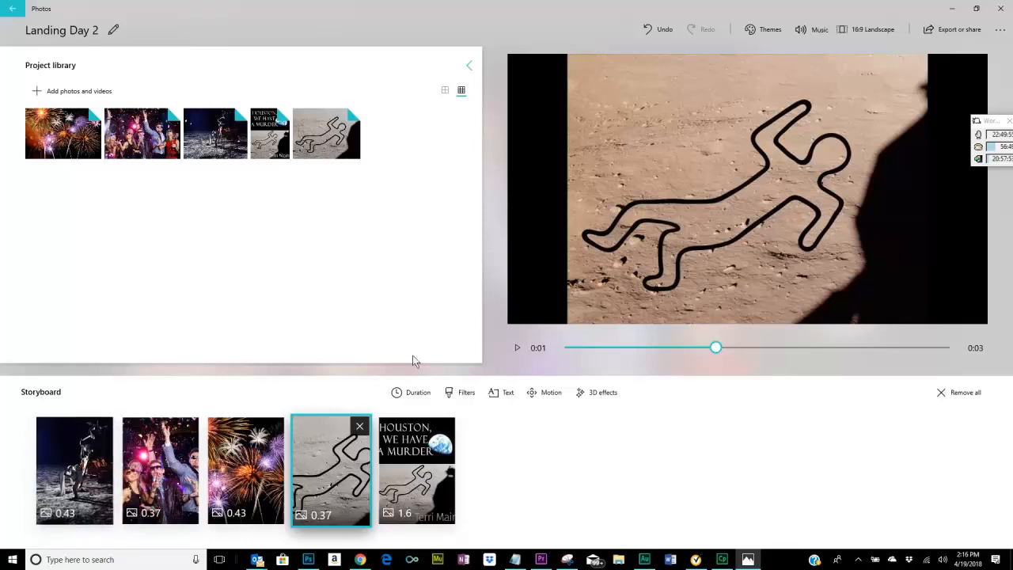
pyautogui.rightClick(84, 445)
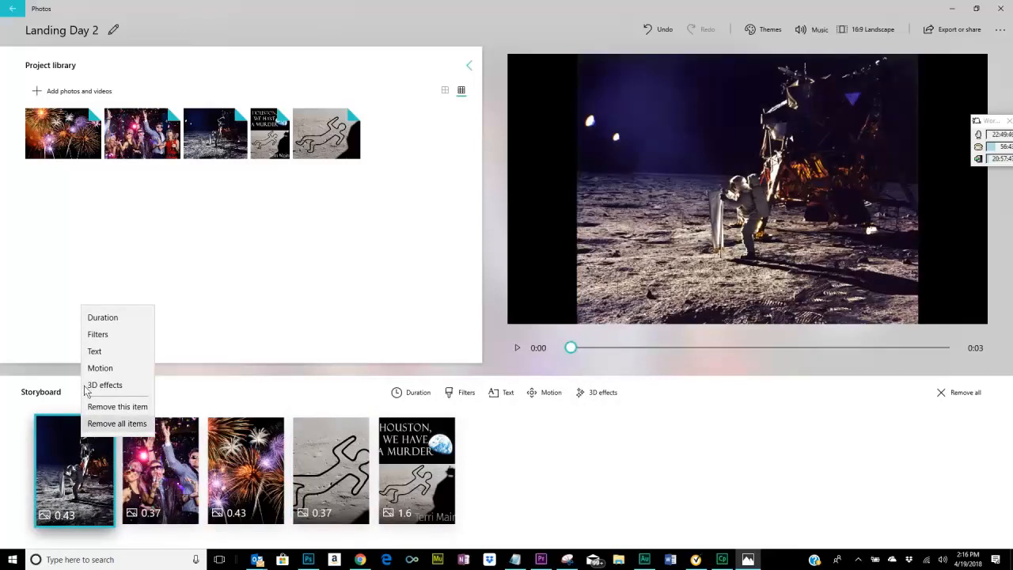
pyautogui.click(112, 317)
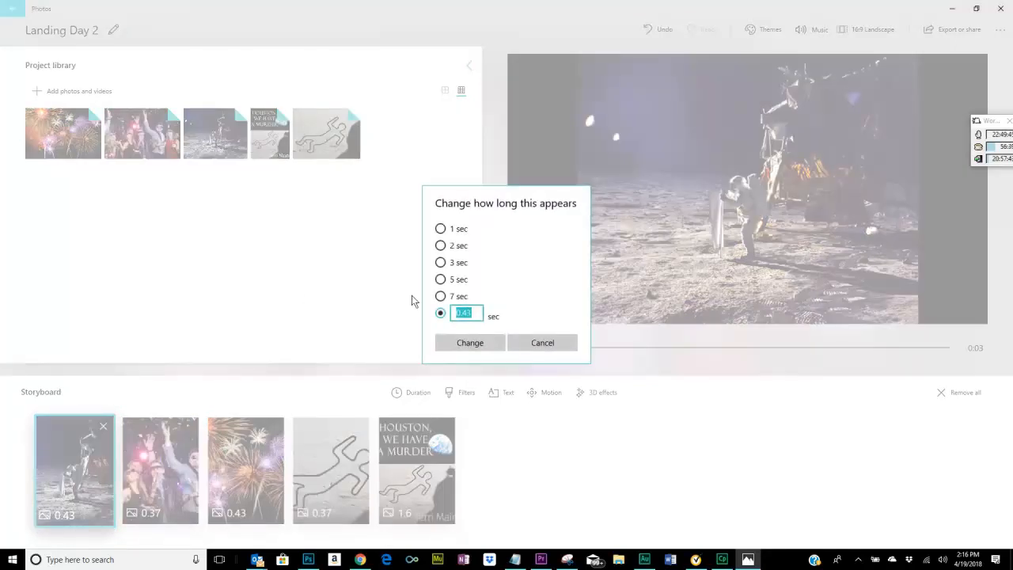
pyautogui.click(441, 279)
pyautogui.click(479, 347)
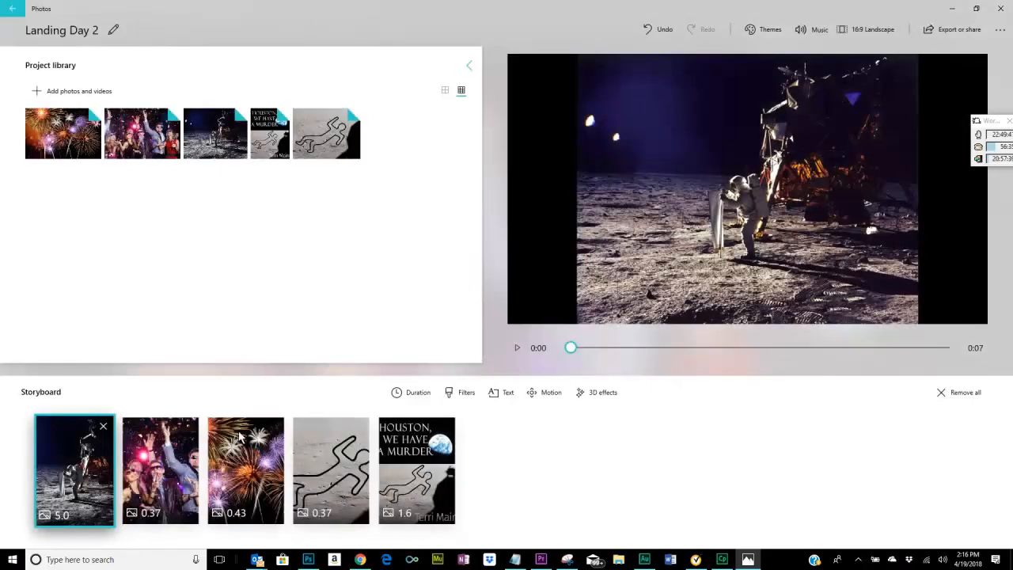
# Set the duration of the party photo in the storyboard to 5 seconds.
pyautogui.rightClick(147, 477)
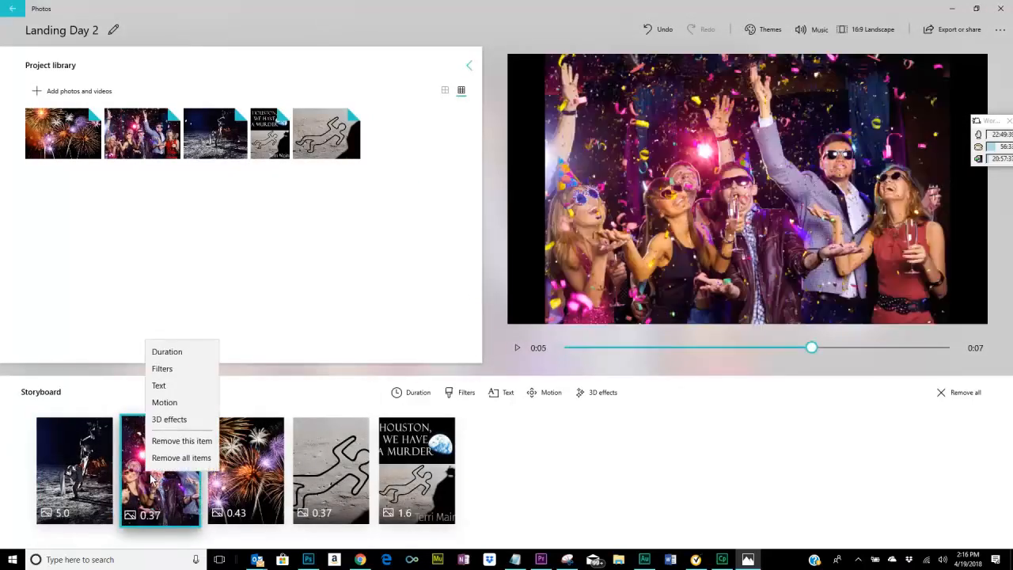
pyautogui.click(165, 354)
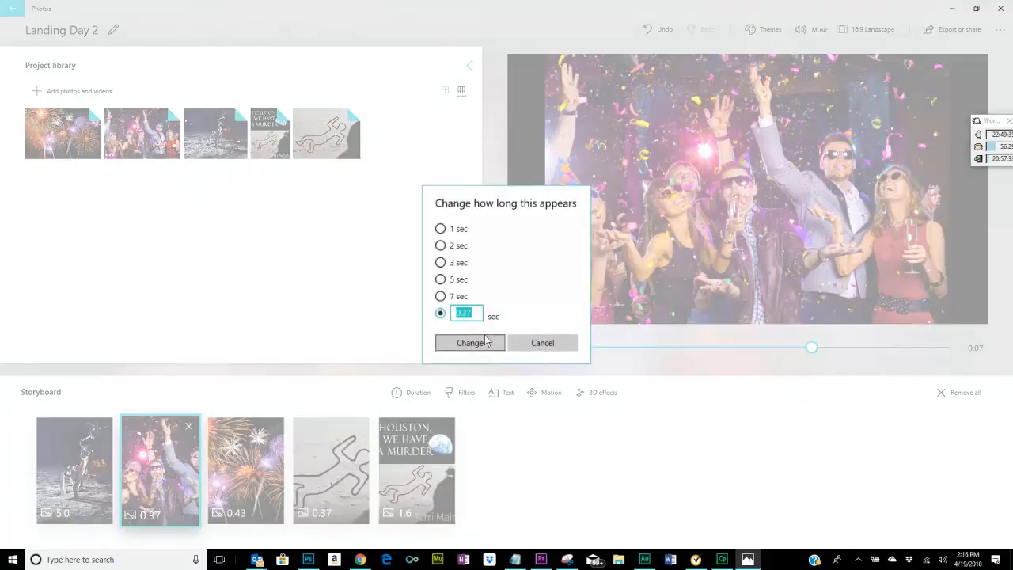
pyautogui.click(441, 280)
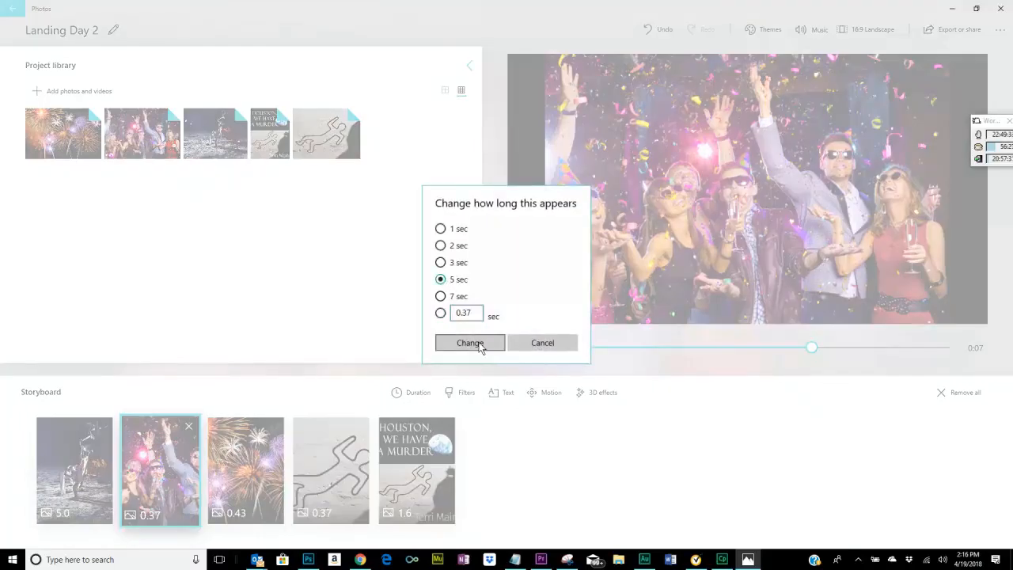
pyautogui.click(471, 343)
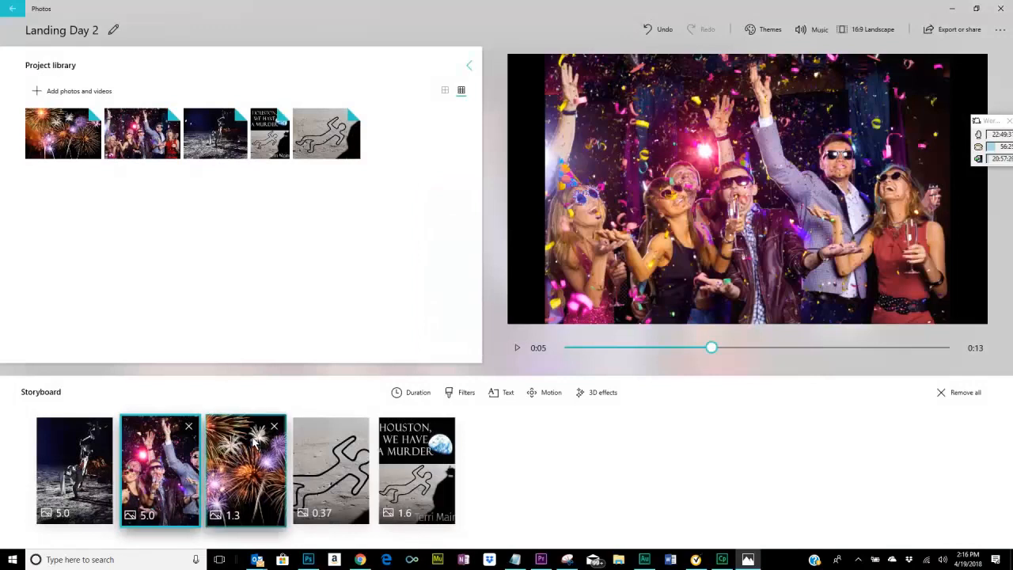
# Set the duration of the fireworks photo in the storyboard to 5 seconds.
pyautogui.rightClick(254, 445)
pyautogui.click(274, 316)
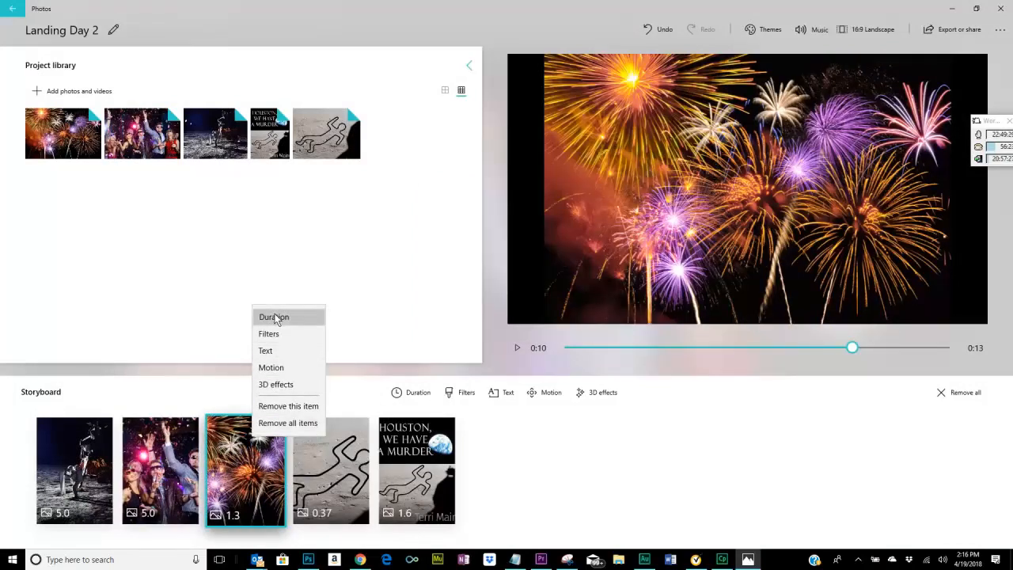
pyautogui.click(441, 280)
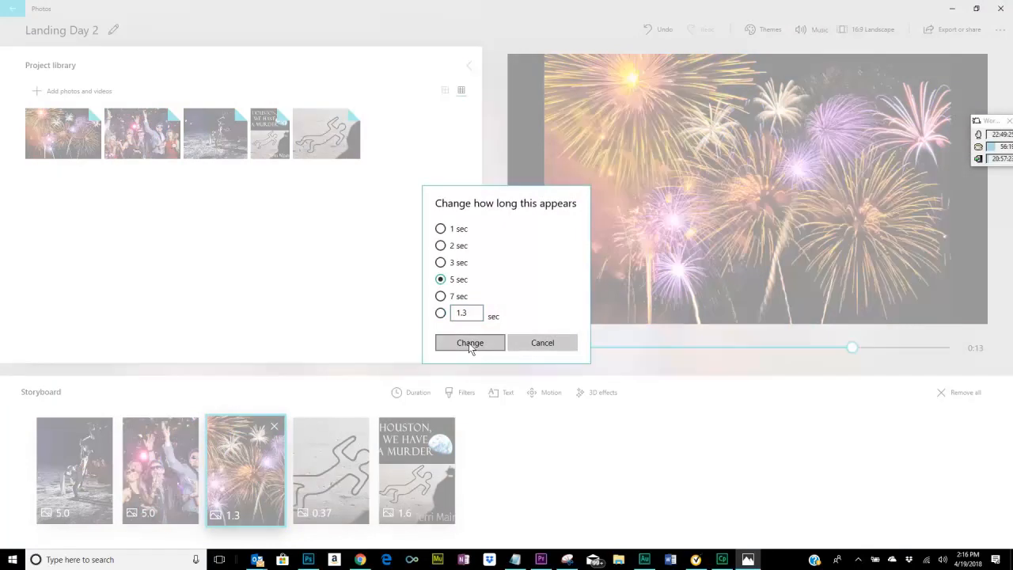
pyautogui.click(470, 342)
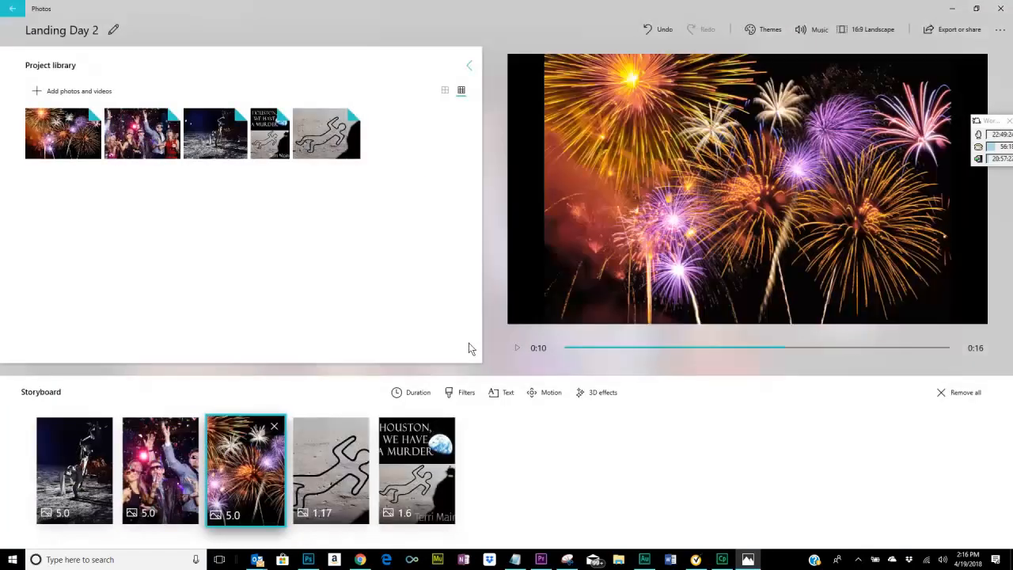
# Set the duration of the body outline photo in the storyboard to 5 seconds.
pyautogui.rightClick(338, 475)
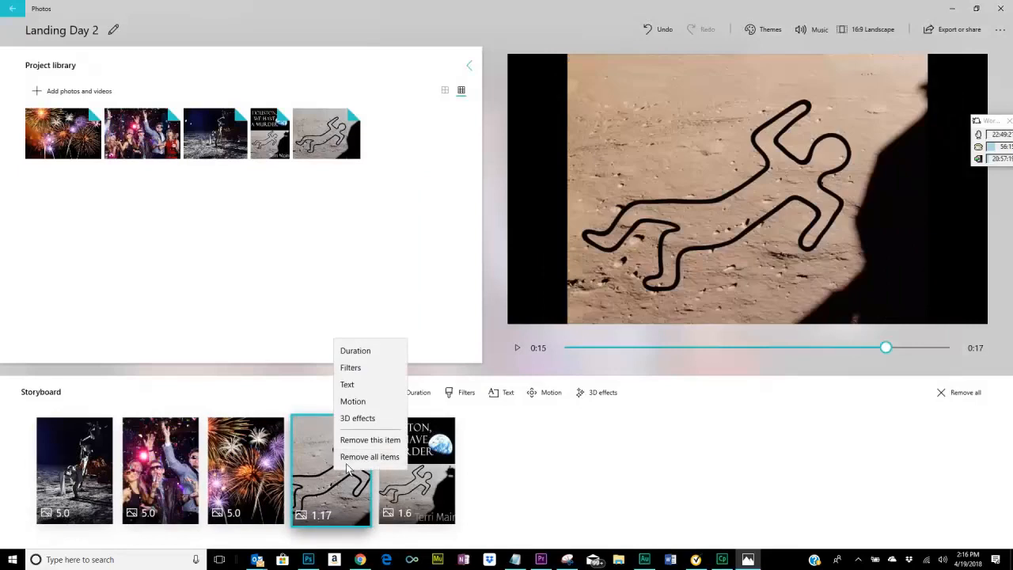
pyautogui.click(362, 349)
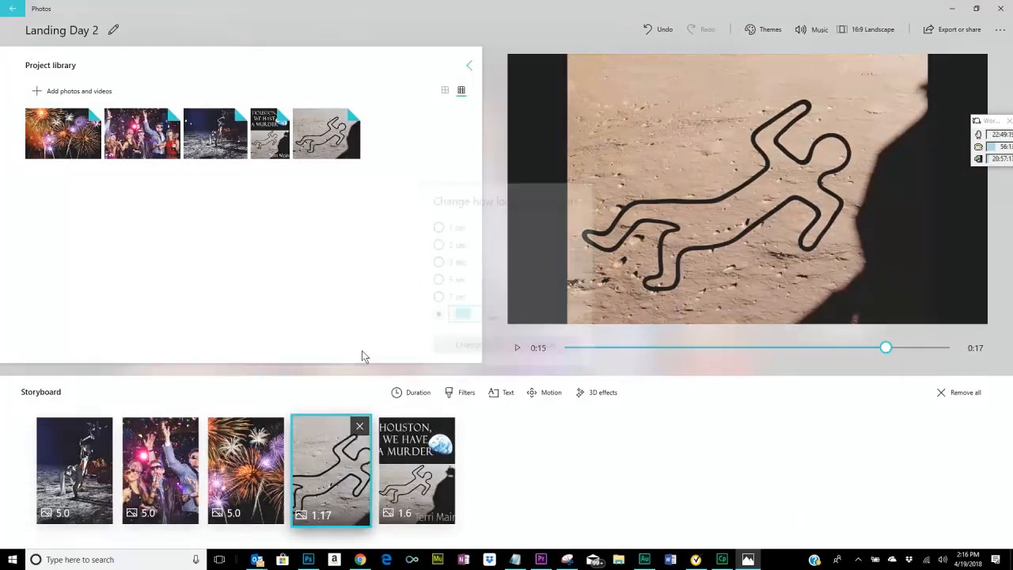
pyautogui.click(441, 280)
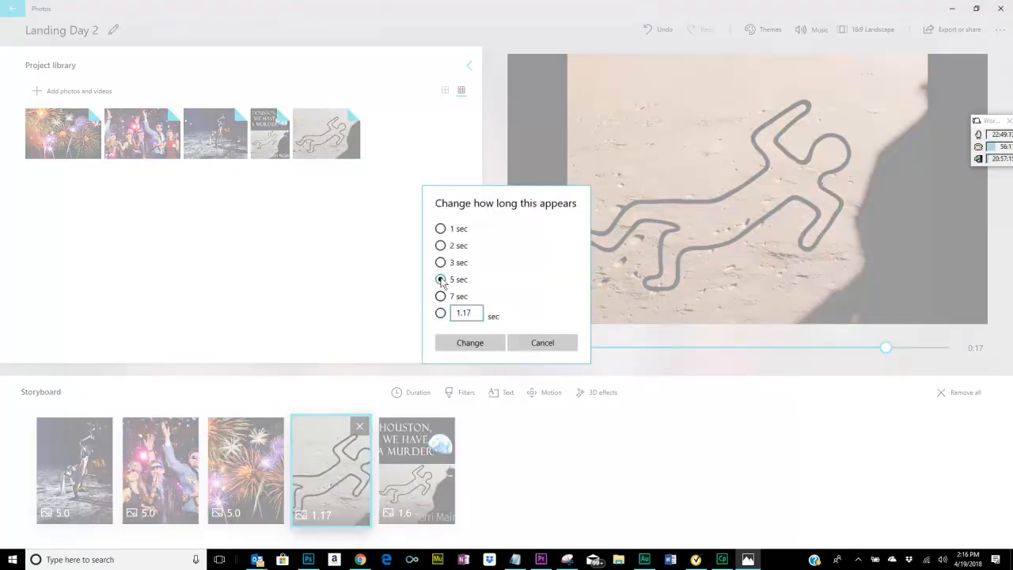
pyautogui.click(461, 346)
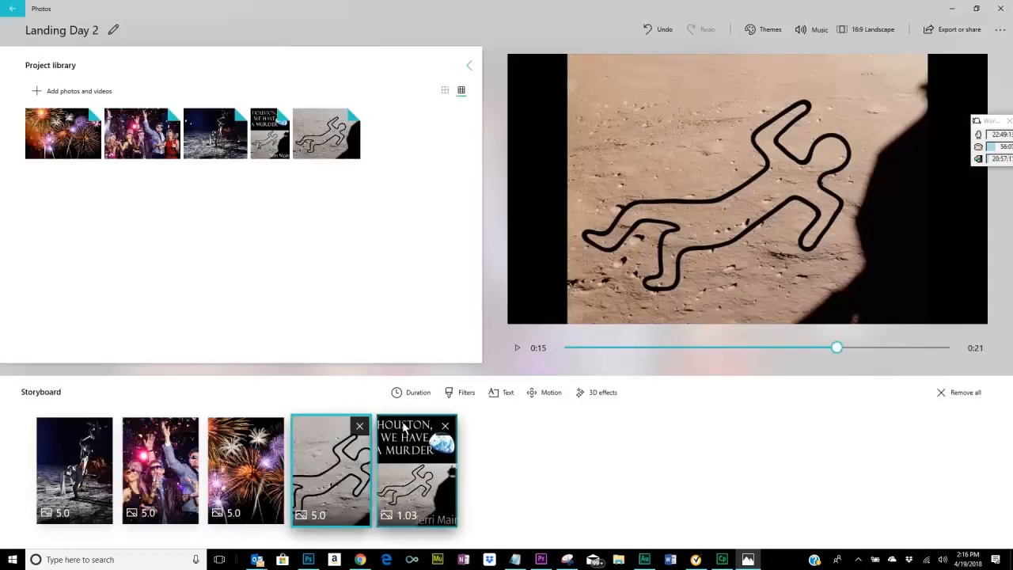
# Set the duration of the book cover photo in the storyboard to 5 seconds.
pyautogui.rightClick(417, 479)
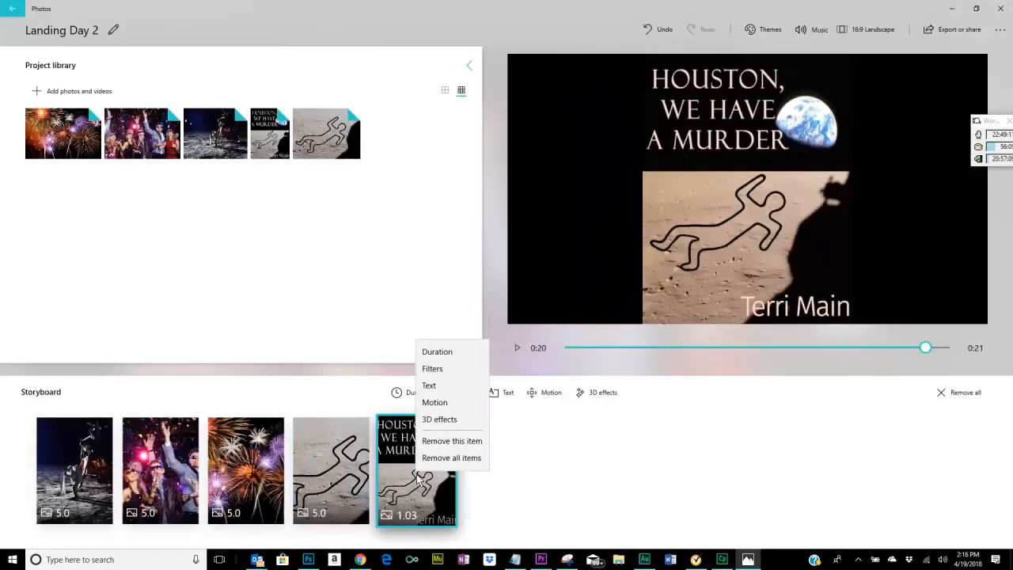
pyautogui.click(448, 349)
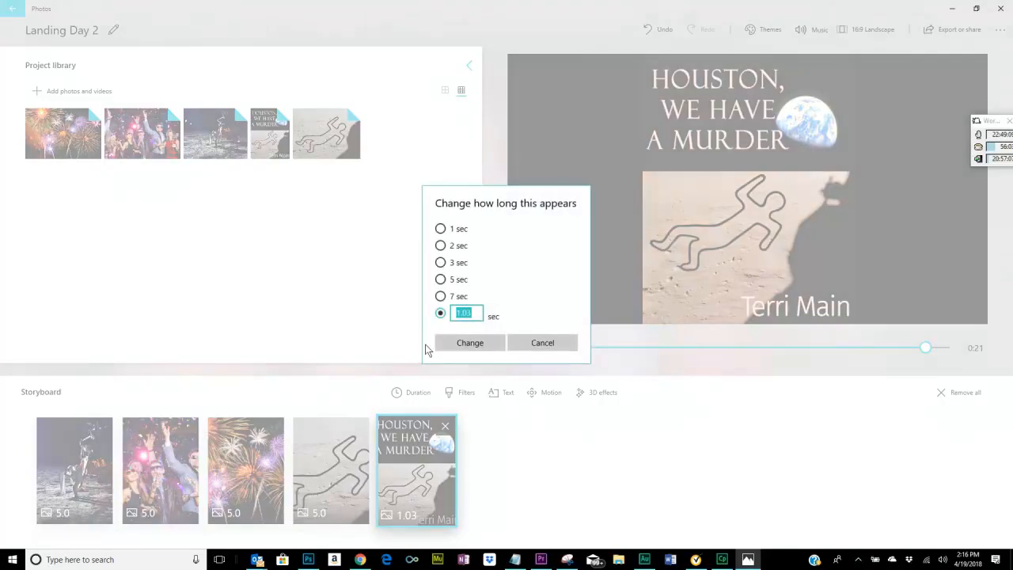
pyautogui.click(440, 279)
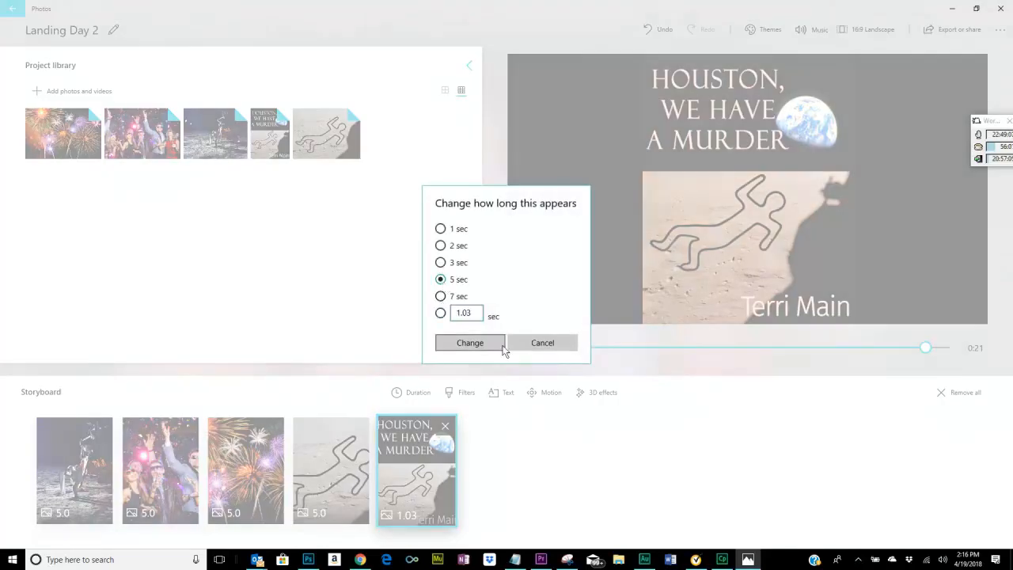
pyautogui.click(478, 344)
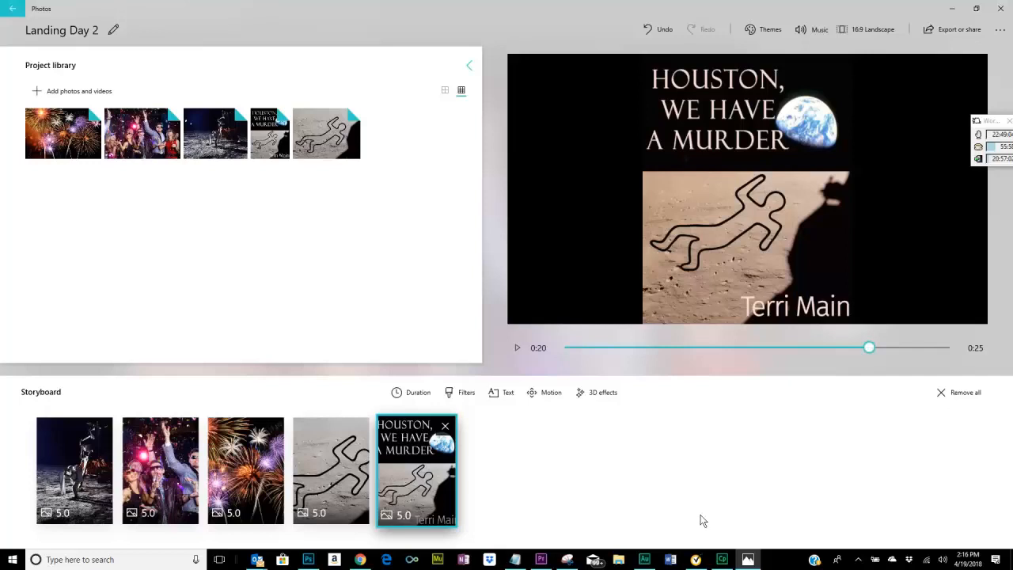
# Preview the video from the astronaut photo, muting the music during playback and turning it back on.
pyautogui.click(71, 473)
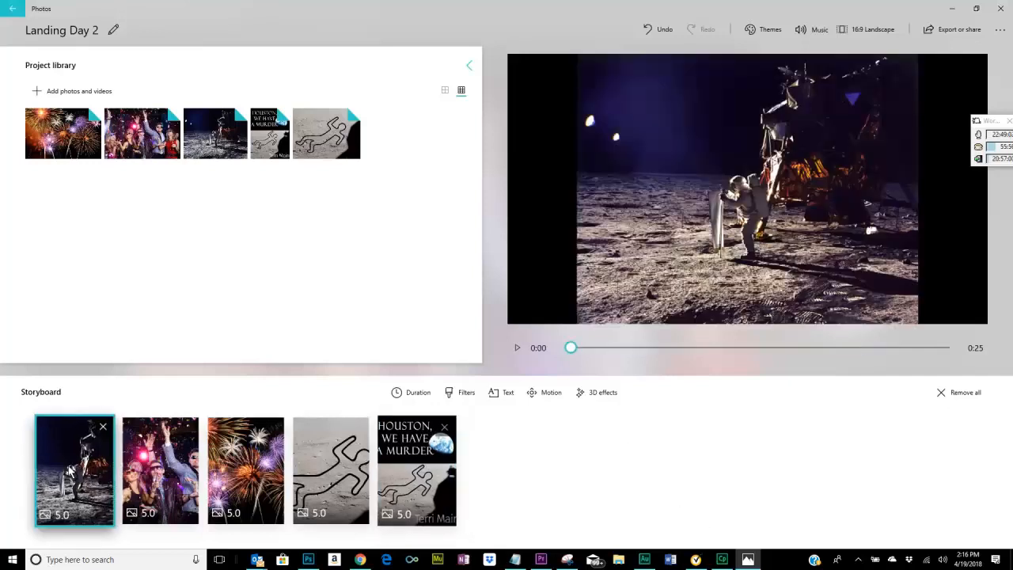
pyautogui.click(516, 349)
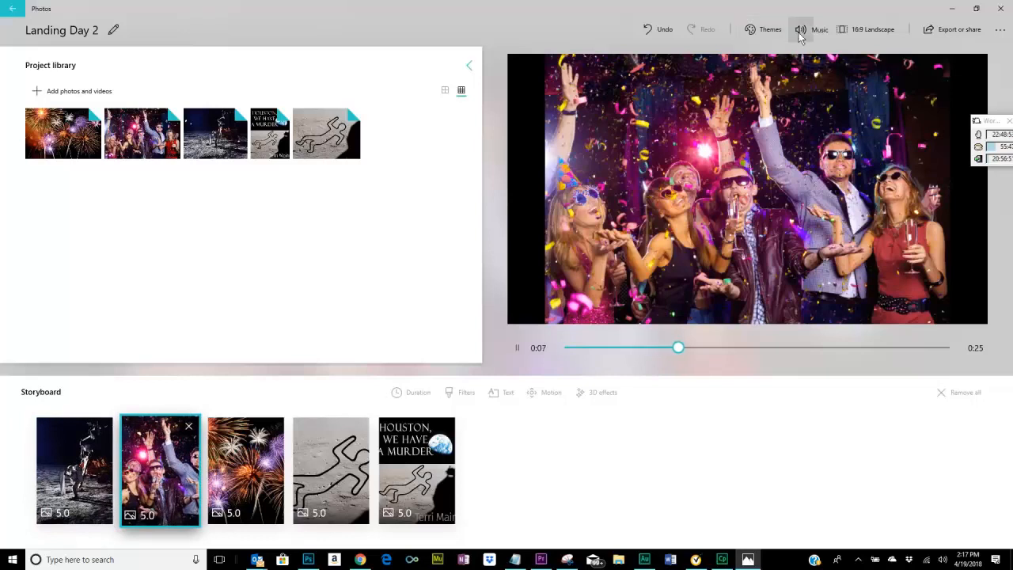
pyautogui.moveTo(799, 32)
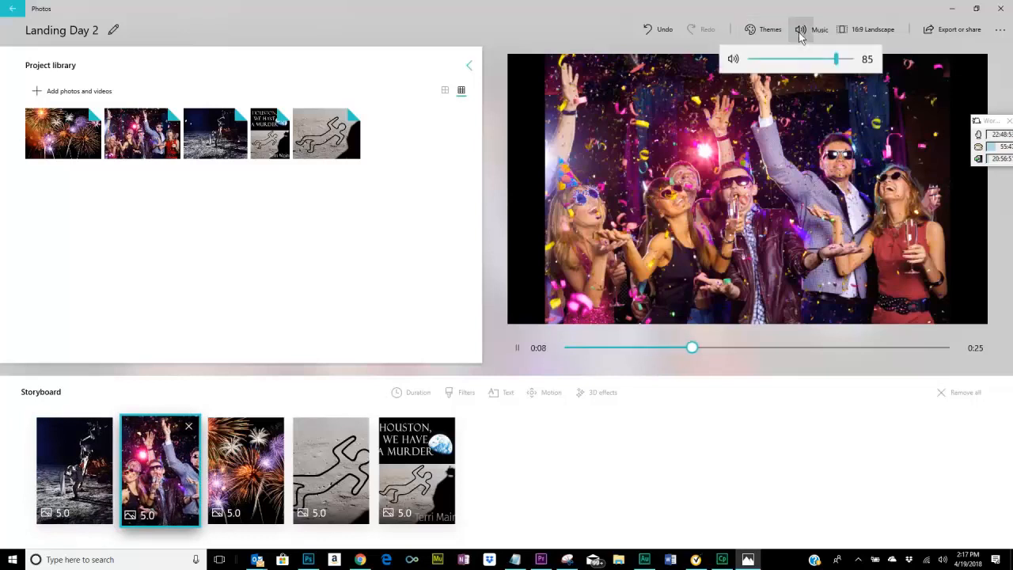
pyautogui.click(732, 61)
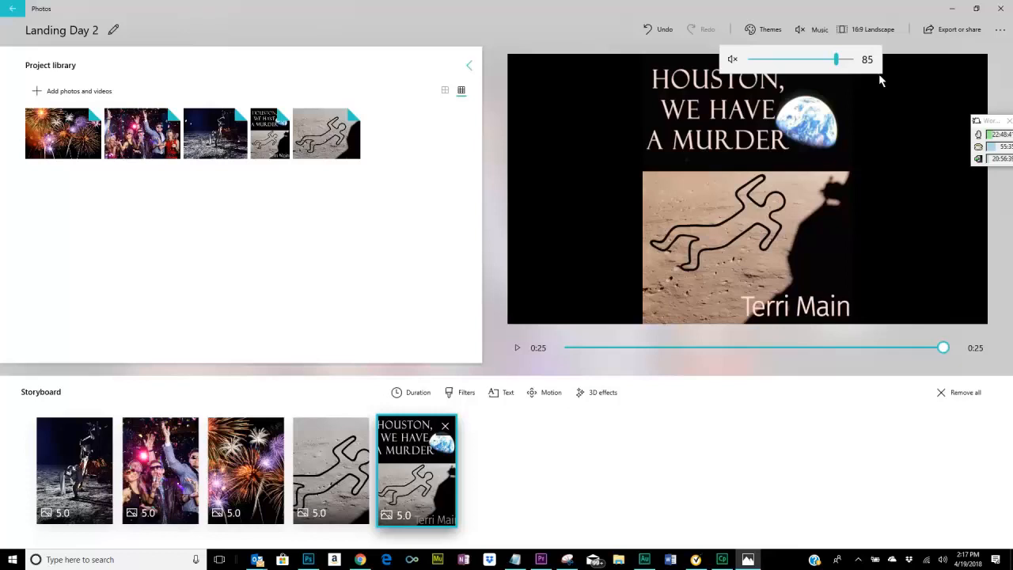
pyautogui.click(733, 61)
# Open the text editor for the astronaut photo in the storyboard.
pyautogui.click(73, 469)
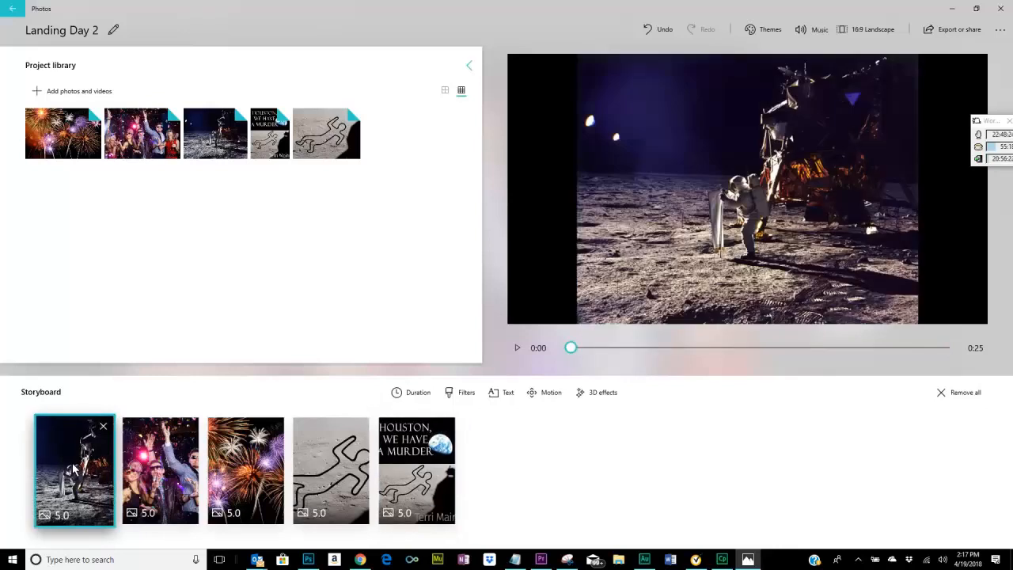
pyautogui.click(507, 393)
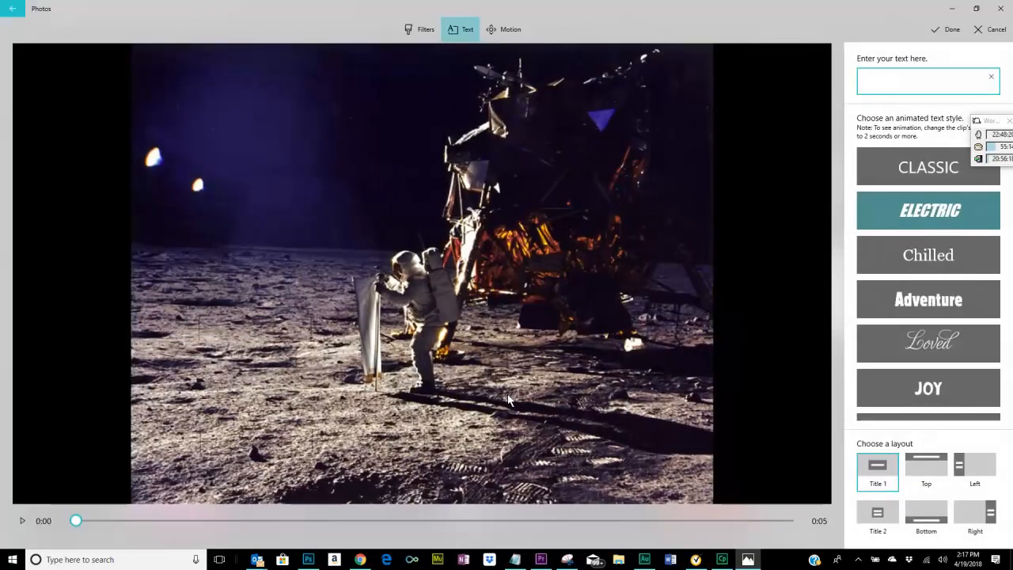
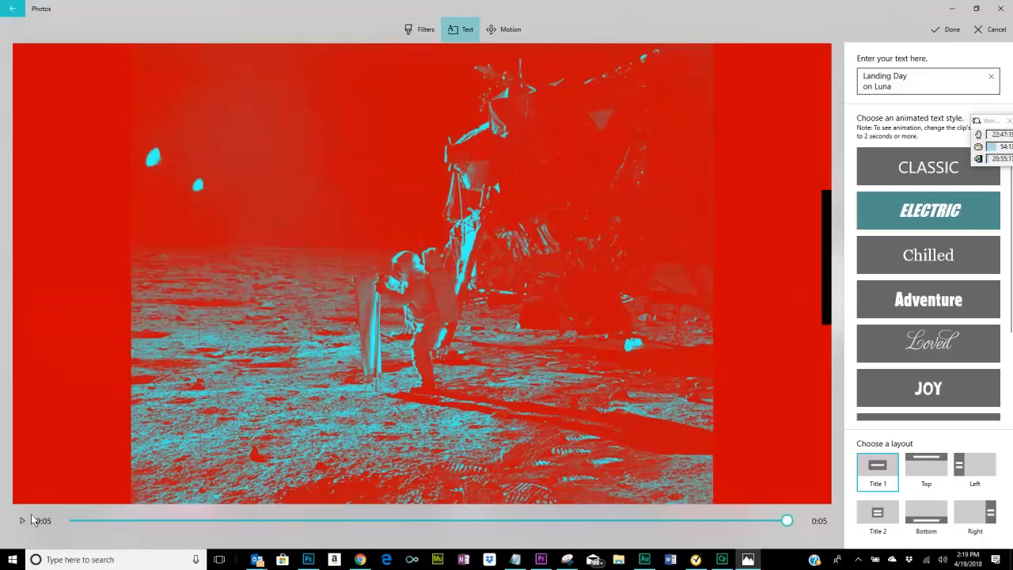
# Try the Chilled, Adventure and Joy text styles on the astronaut photo's "Landing Day on Luna" text.
pyautogui.click(950, 267)
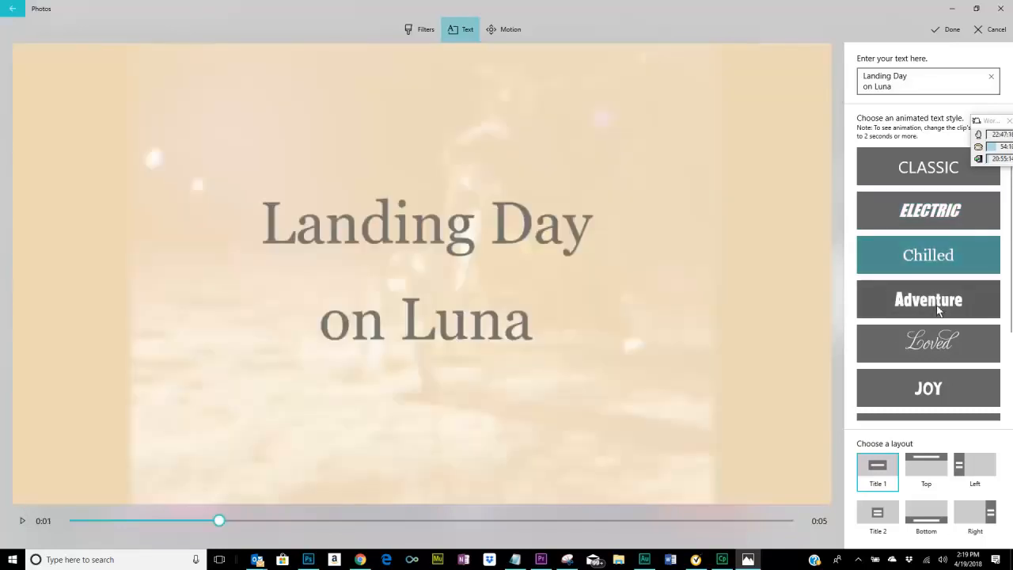
pyautogui.click(936, 304)
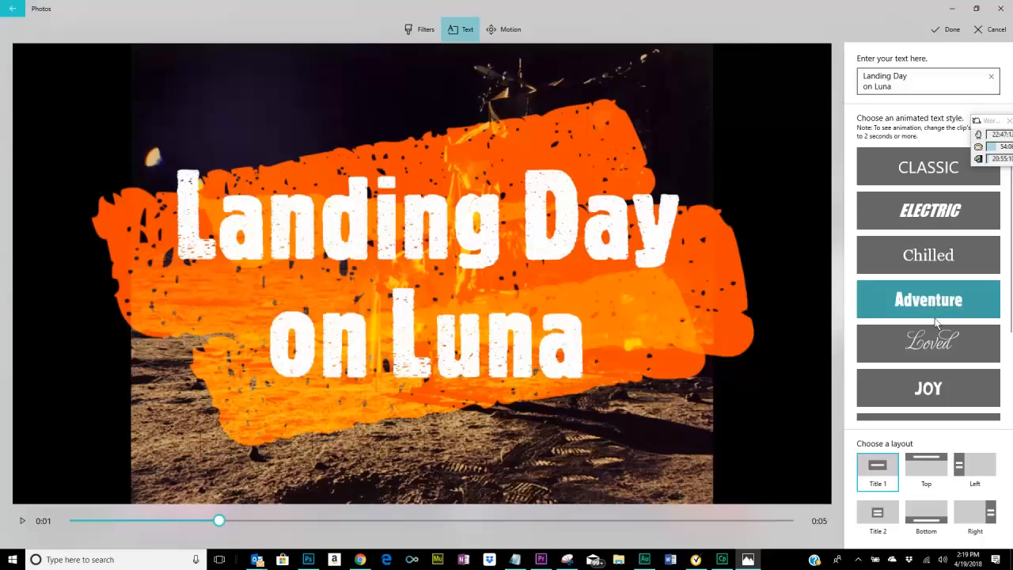
pyautogui.click(928, 391)
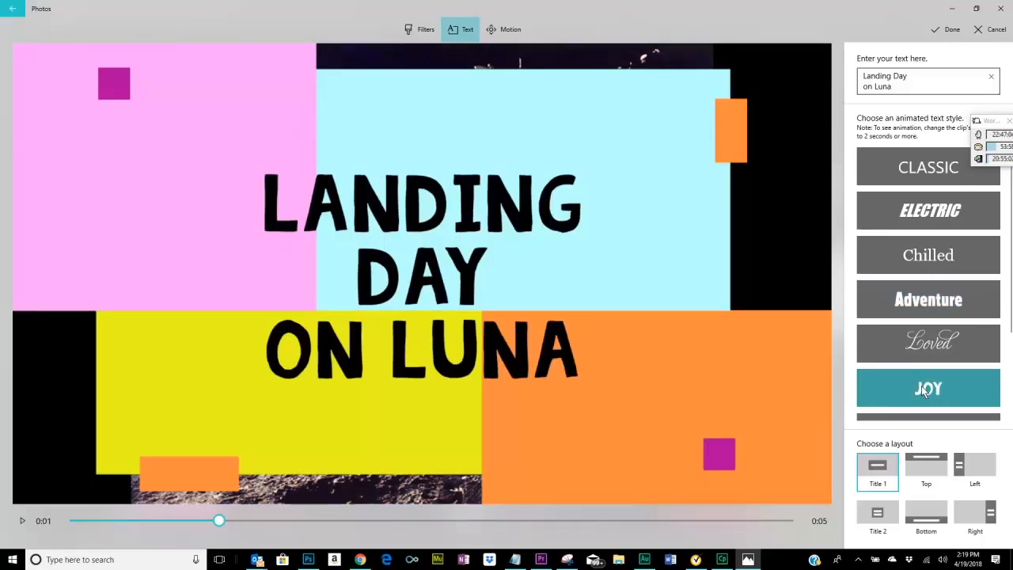
# Set the astronaut photo's text to the Classic style and the Left layout, trying the Top layout first.
pyautogui.click(896, 167)
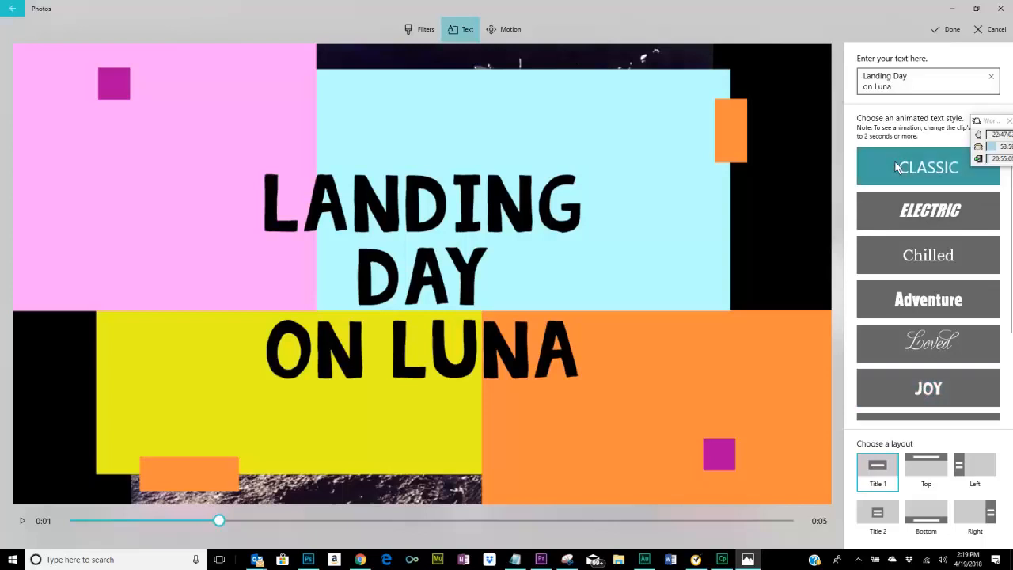
pyautogui.click(925, 471)
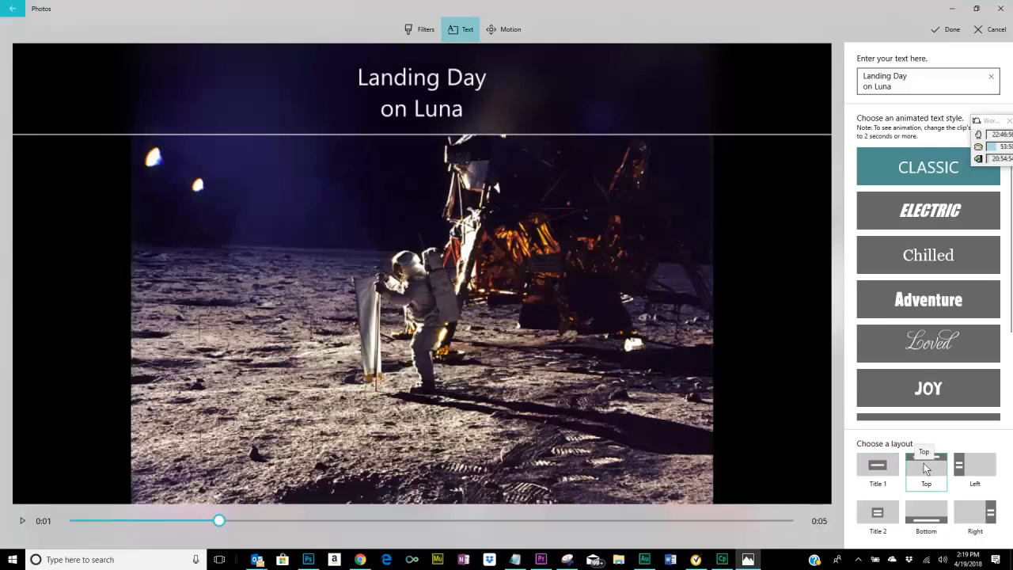
pyautogui.click(979, 463)
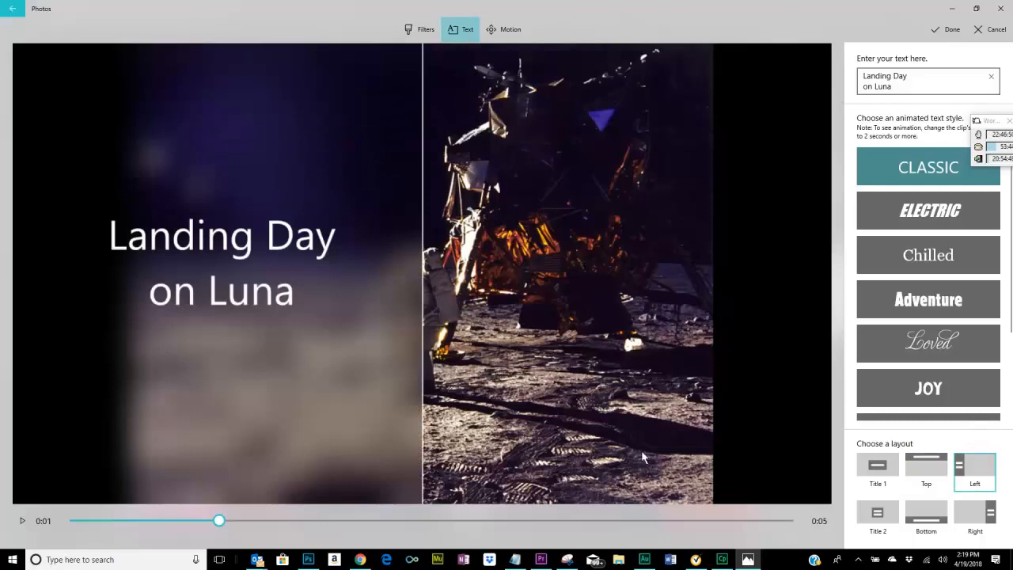
# Play the astronaut clip from its start to check the text animation, and accept the text edits.
pyautogui.click(76, 520)
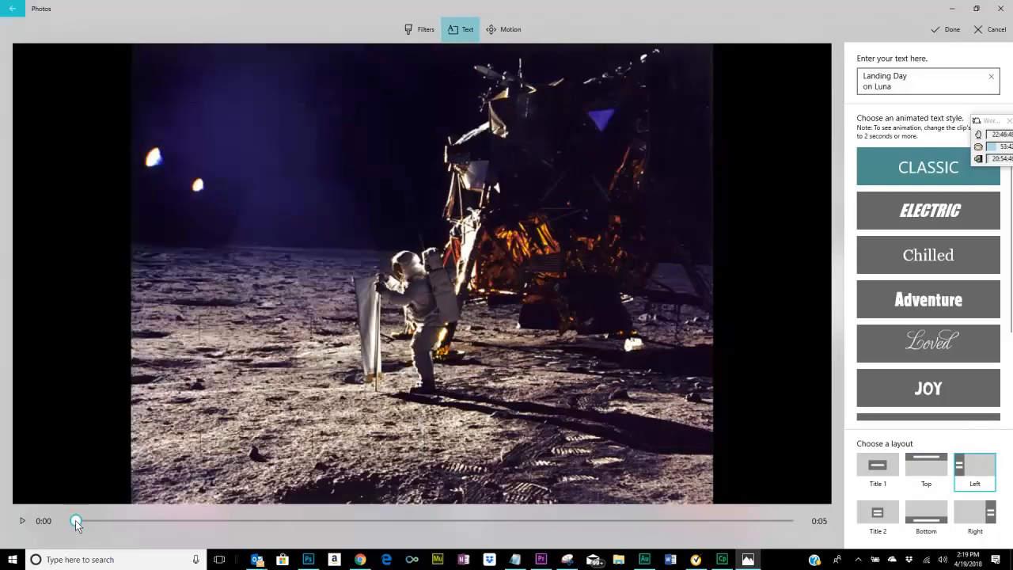
pyautogui.click(21, 521)
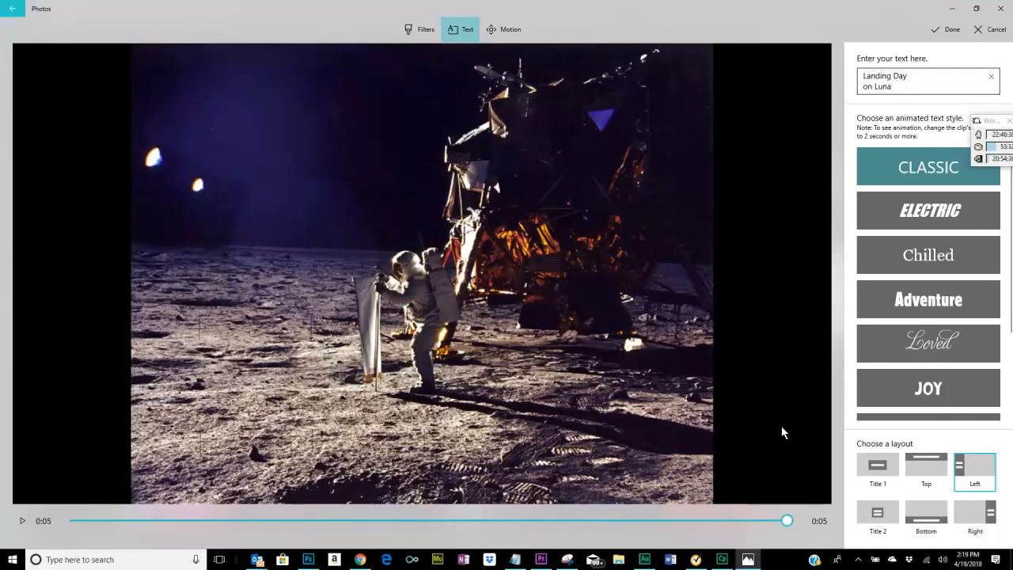
pyautogui.click(938, 29)
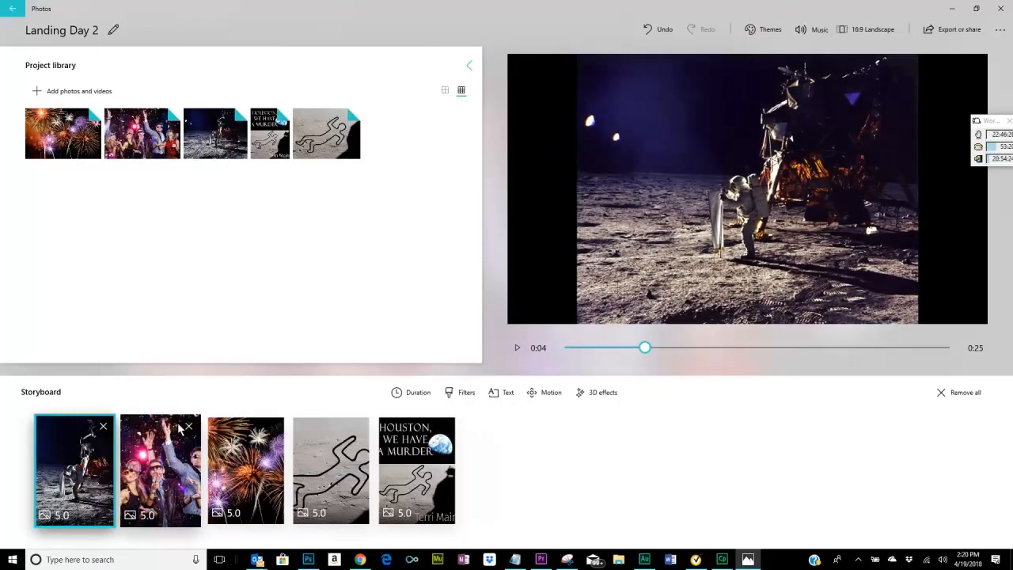
# Add the text "A Time for Celebration" in the Classic style to the party photo in the storyboard.
pyautogui.click(166, 475)
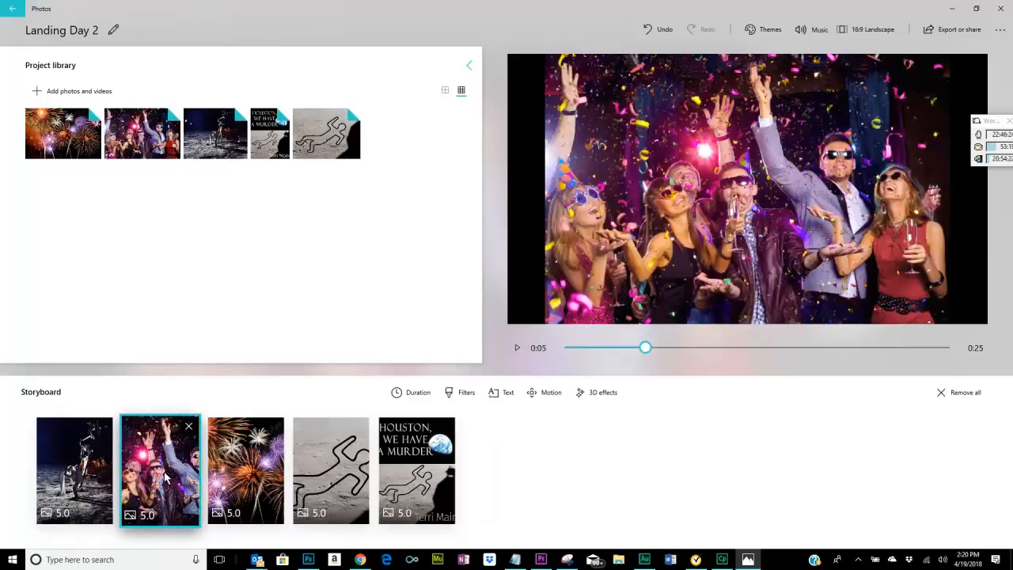
pyautogui.click(497, 395)
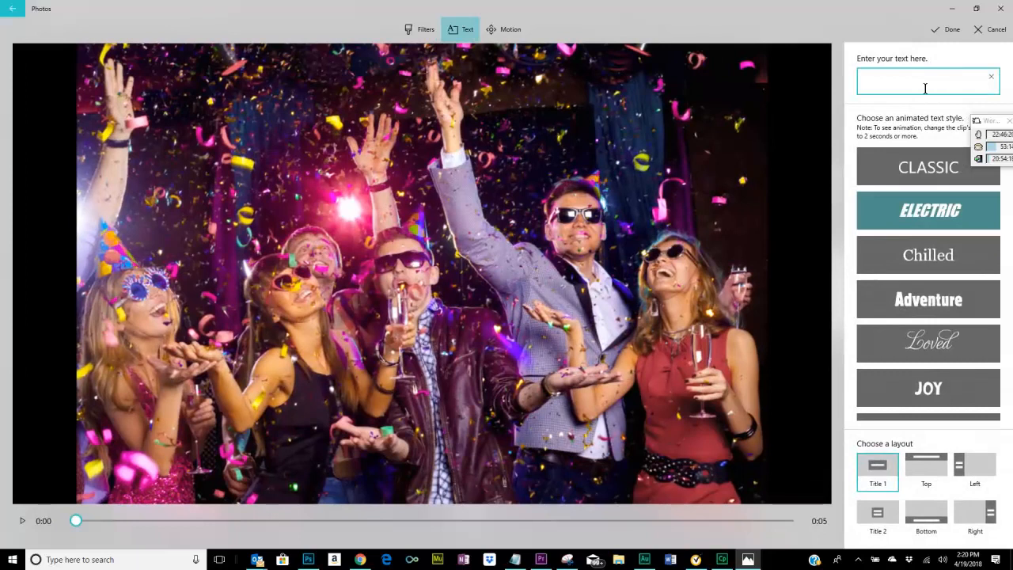
pyautogui.click(917, 166)
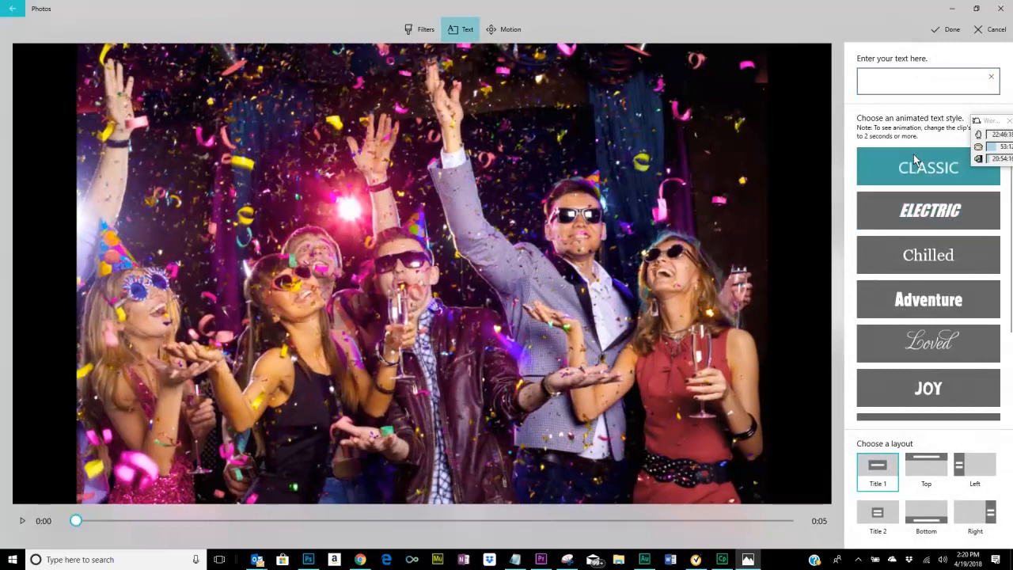
pyautogui.click(895, 79)
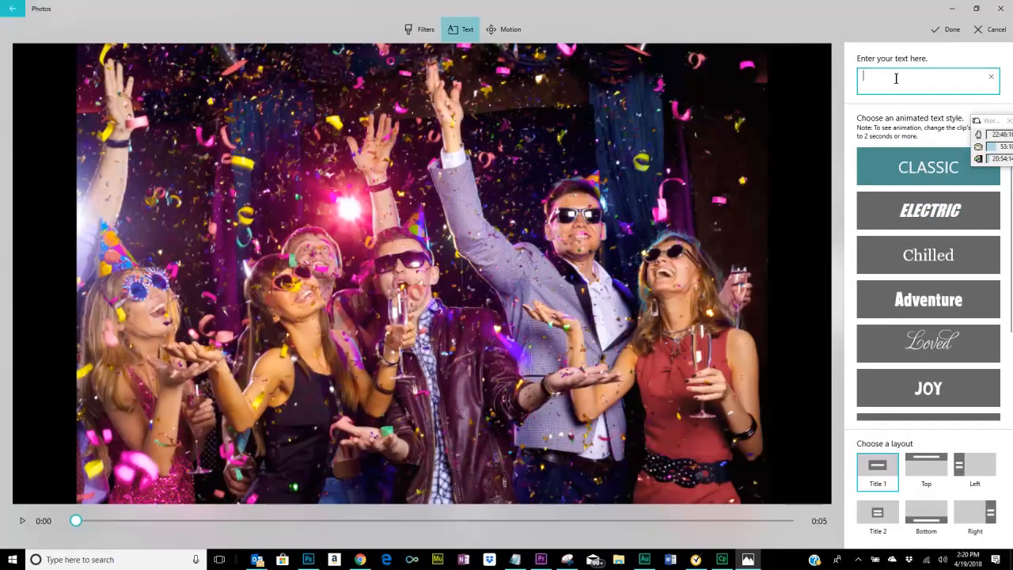
pyautogui.write('A time')
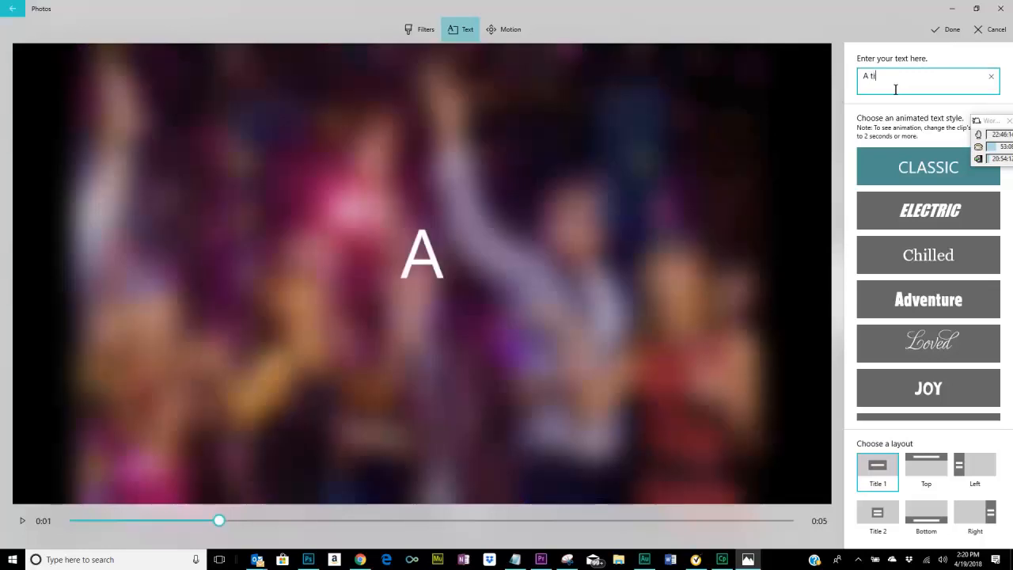
pyautogui.press('BackSpace')
pyautogui.press('BackSpace')
pyautogui.press('BackSpace')
pyautogui.write('R')
pyautogui.press('BackSpace')
pyautogui.write('Time')
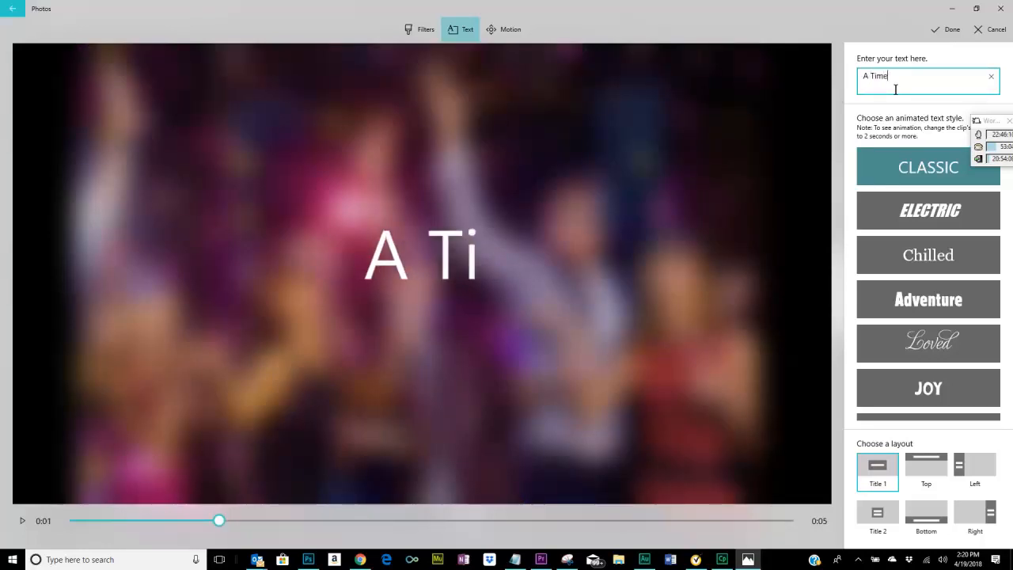
pyautogui.write(' for Celebration')
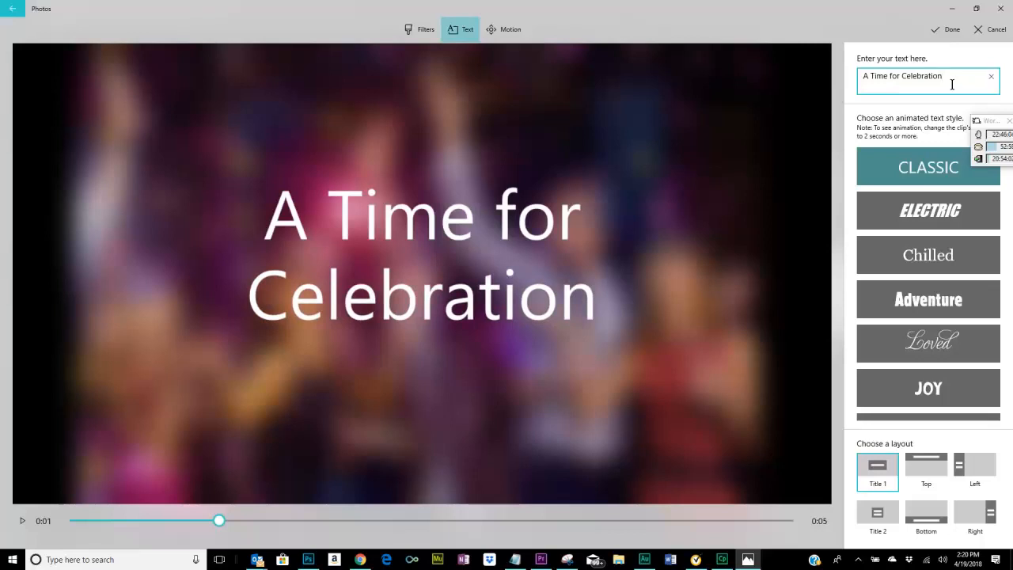
# Use the Top layout for the party photo's text, preview the clip from the start and accept the edits.
pyautogui.click(926, 475)
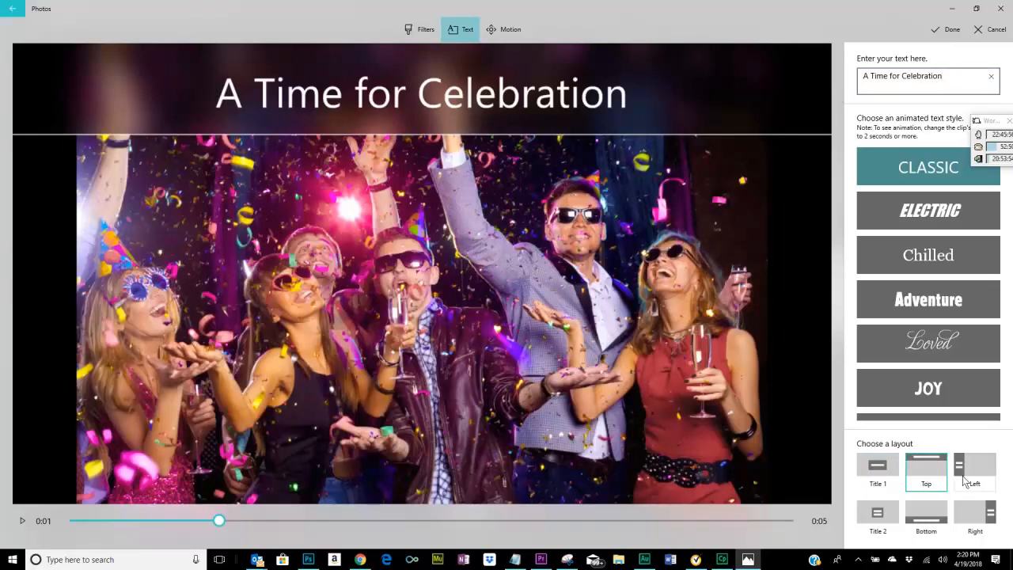
pyautogui.click(77, 519)
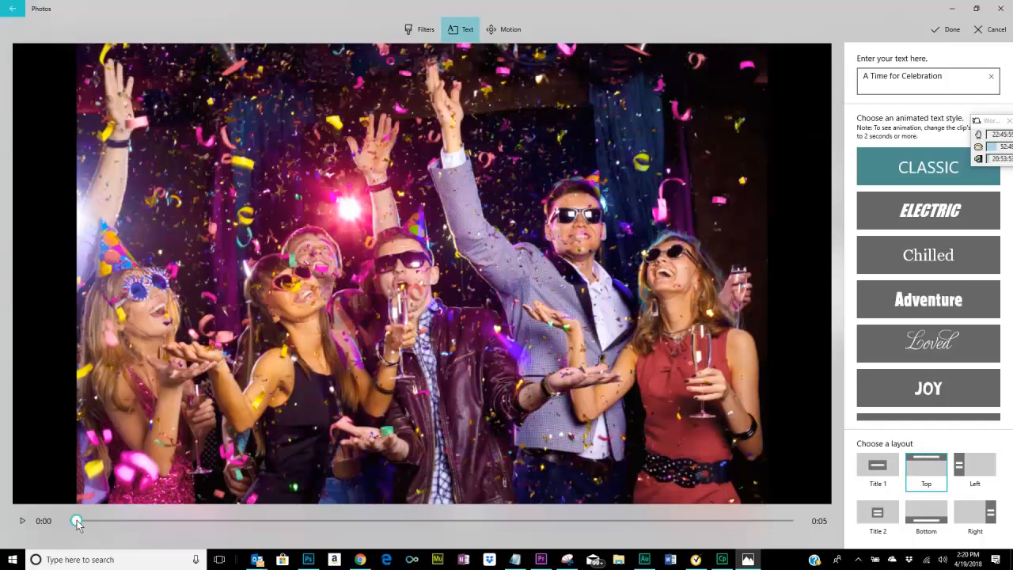
pyautogui.click(21, 522)
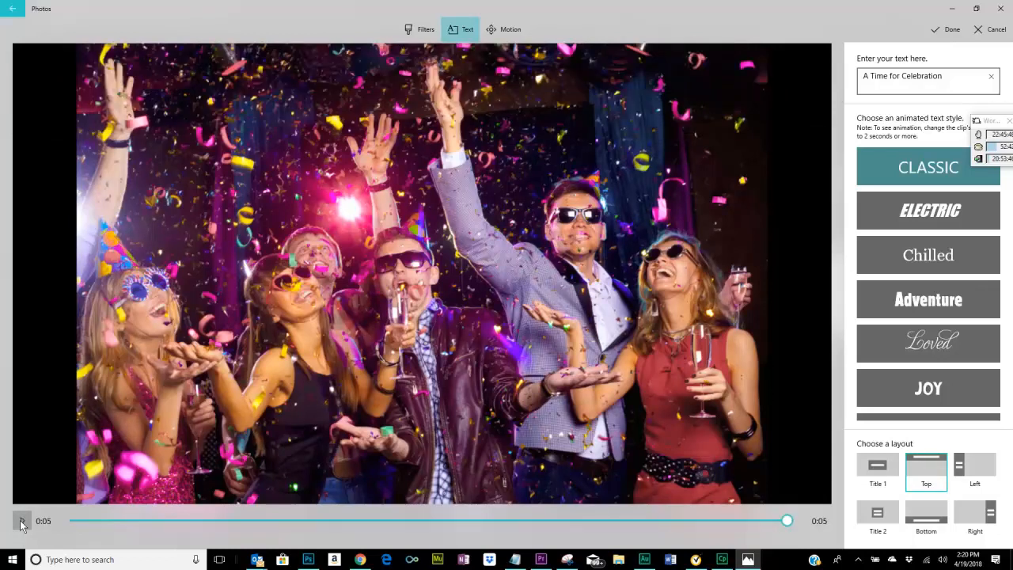
pyautogui.click(22, 523)
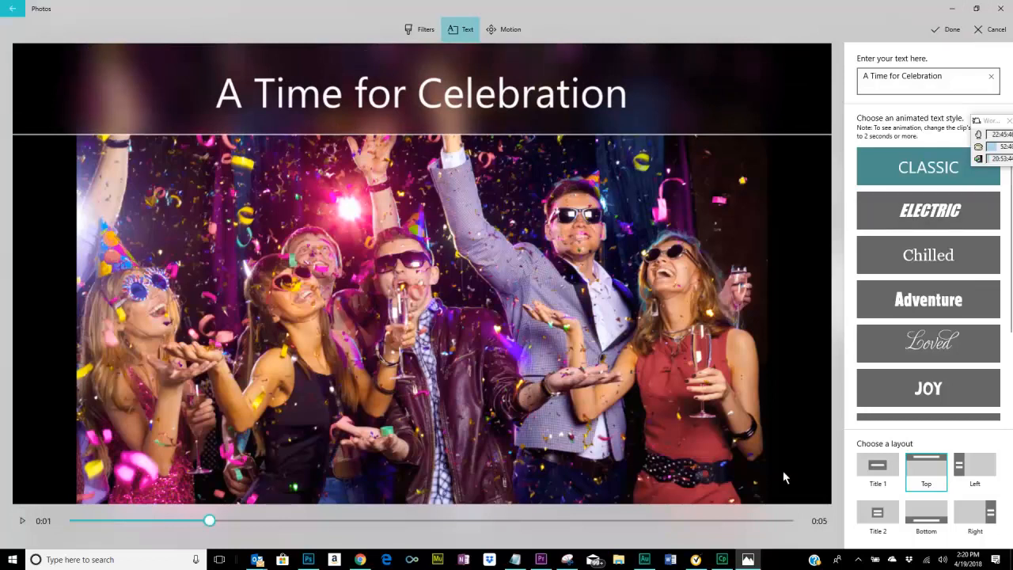
pyautogui.click(942, 29)
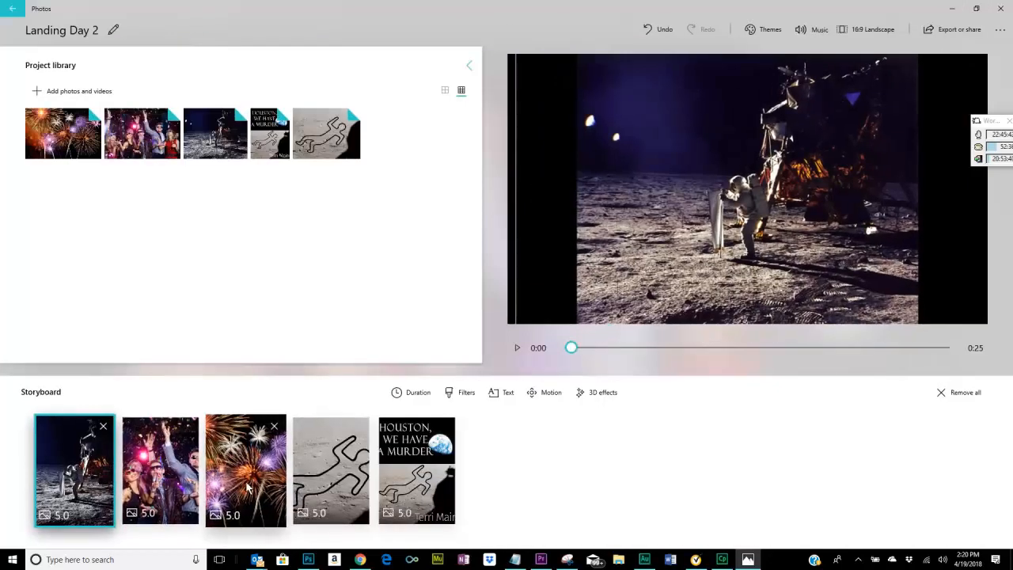
# Enter the text "...Fireworks" for the fireworks photo in the storyboard.
pyautogui.click(248, 489)
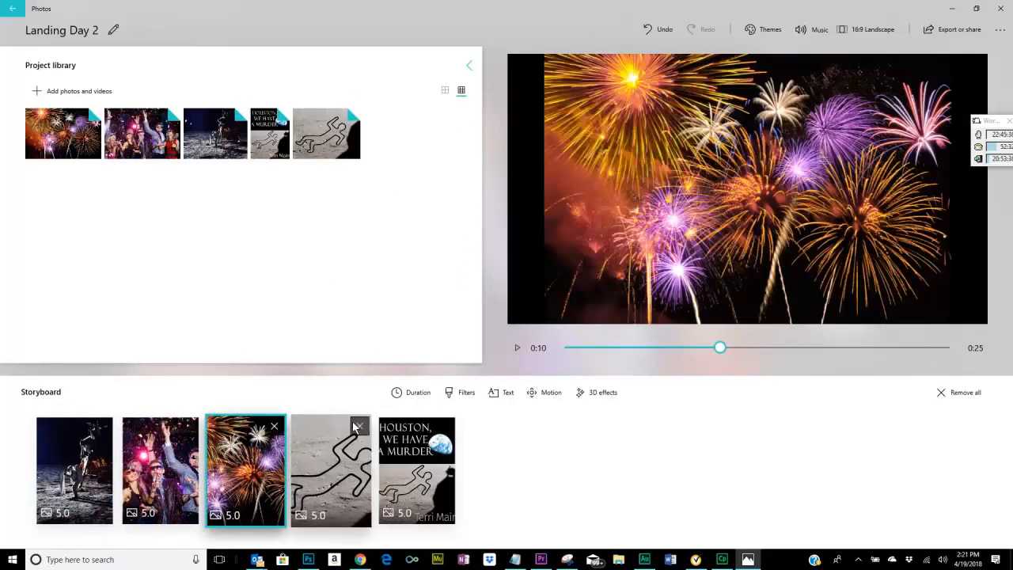
pyautogui.click(511, 395)
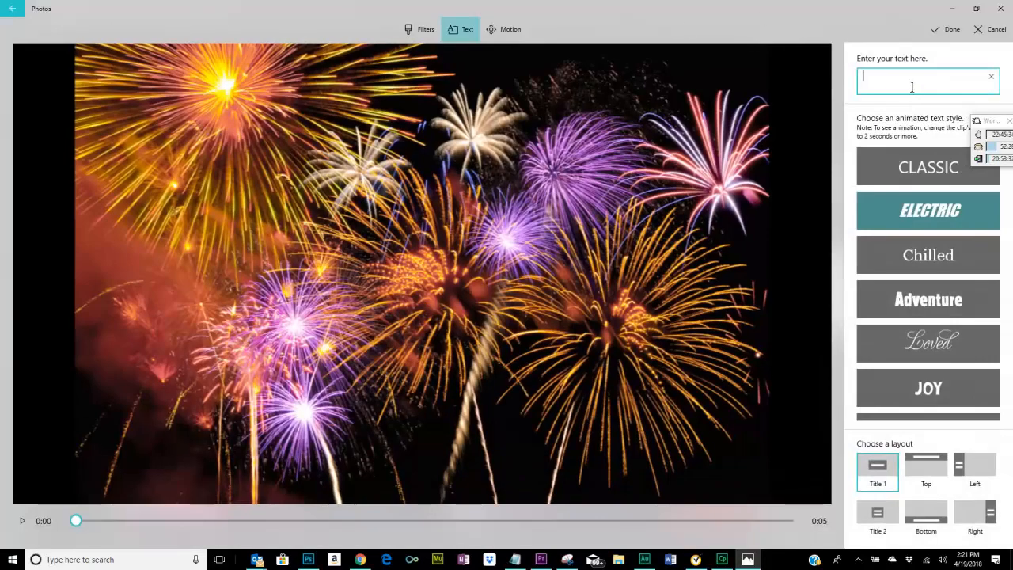
pyautogui.write('...')
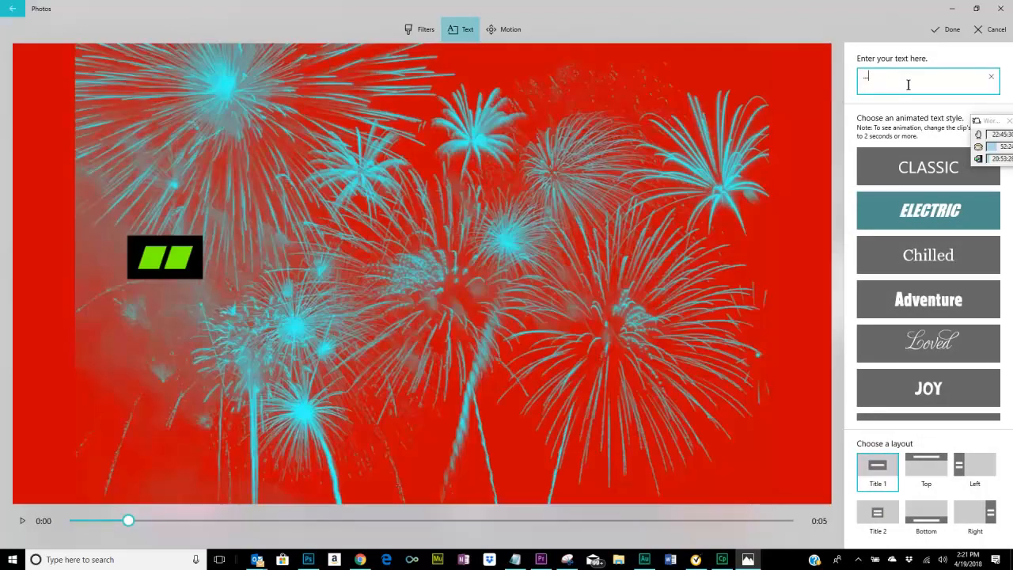
pyautogui.write('Fireworks')
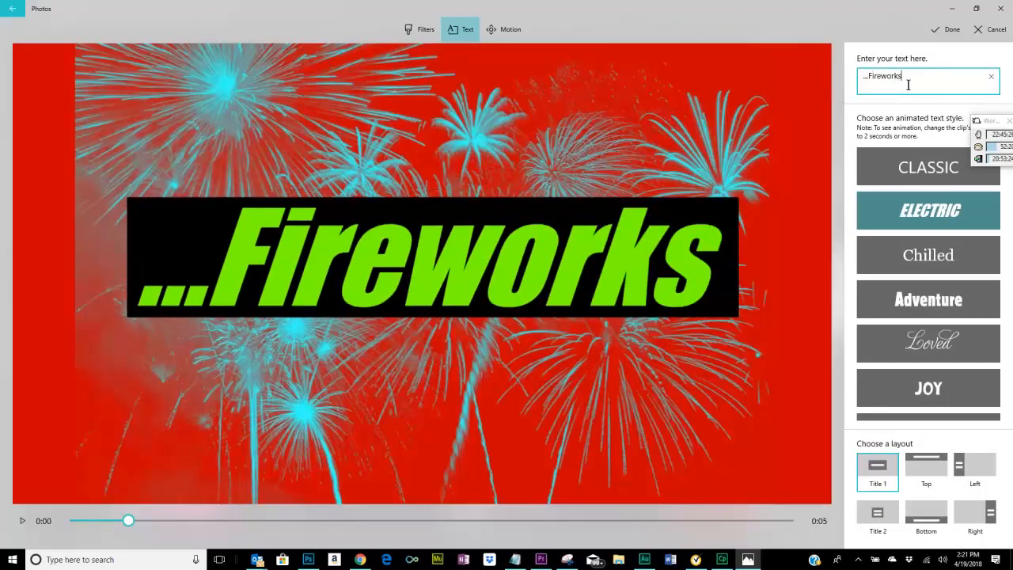
# Give the fireworks photo's text the Classic style and the Top layout, and accept the edits.
pyautogui.click(936, 168)
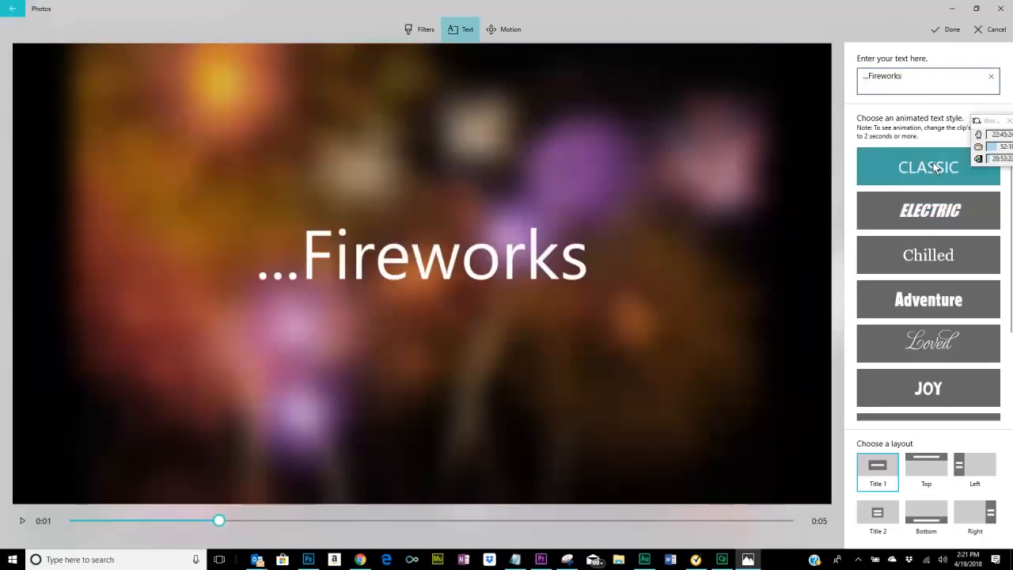
pyautogui.click(923, 464)
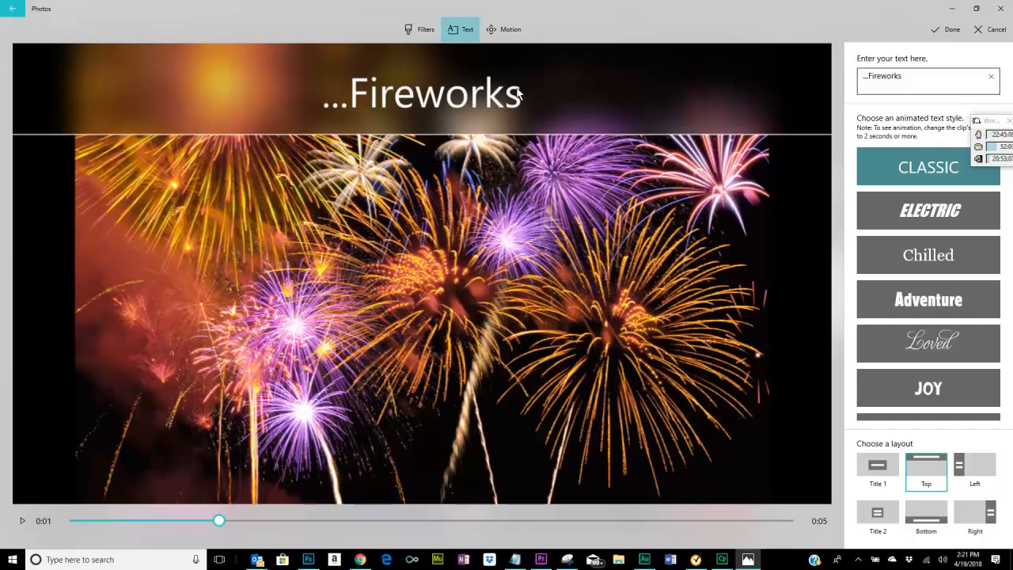
pyautogui.click(947, 25)
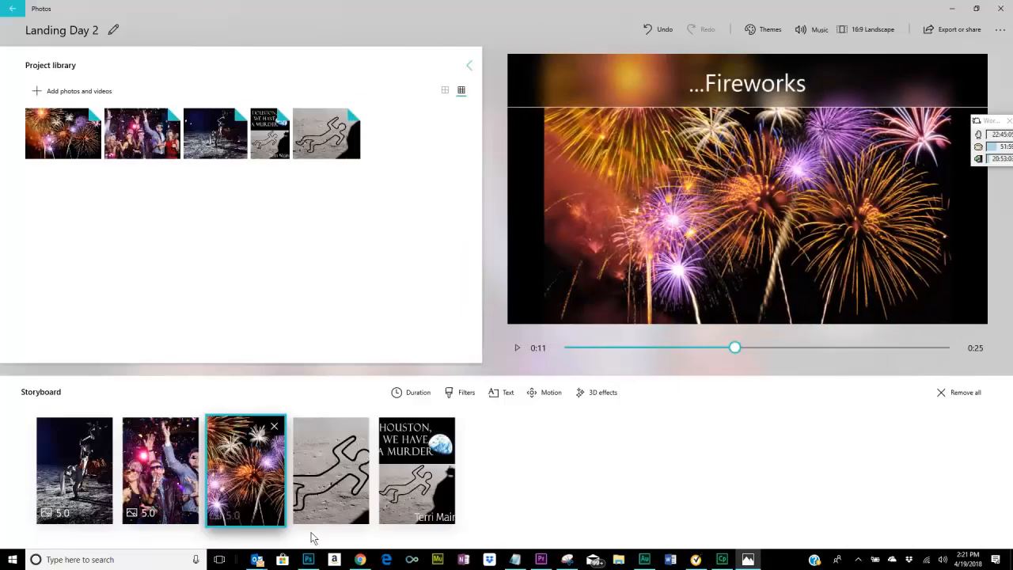
# Add the text "... and Murder" in the Classic style to the body outline photo in the storyboard.
pyautogui.click(333, 490)
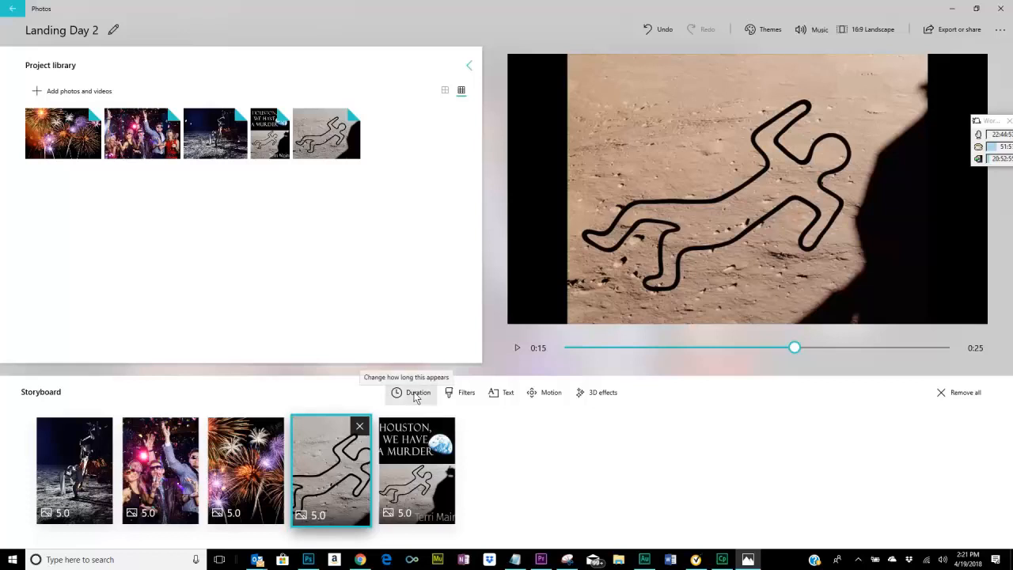
pyautogui.click(497, 392)
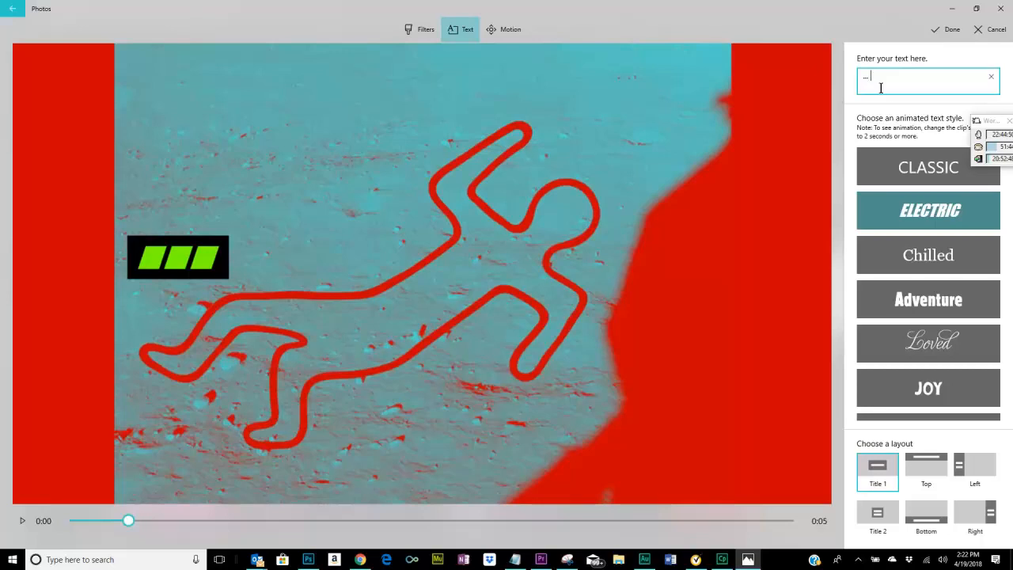
pyautogui.click(900, 162)
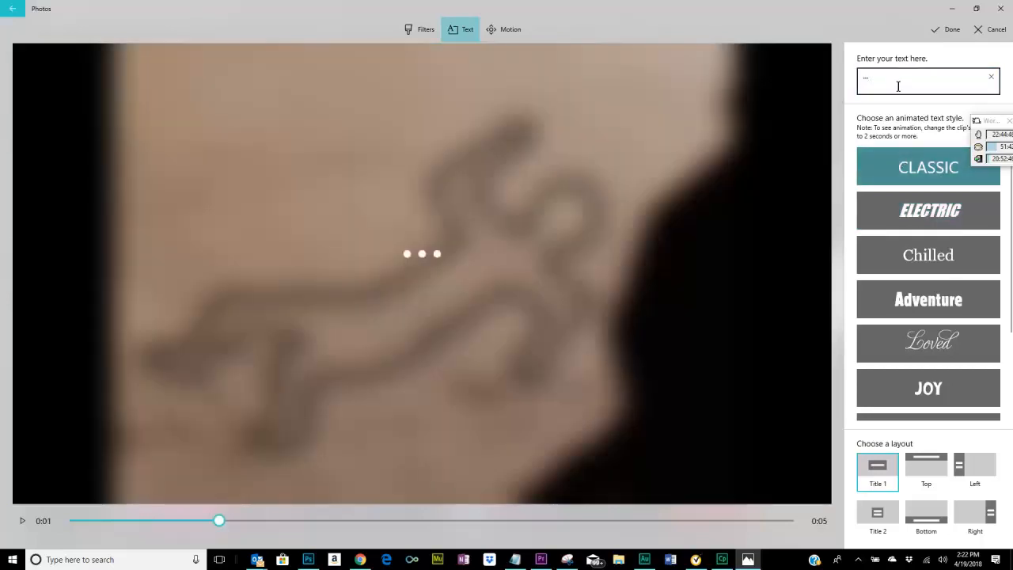
pyautogui.click(893, 79)
pyautogui.write('a')
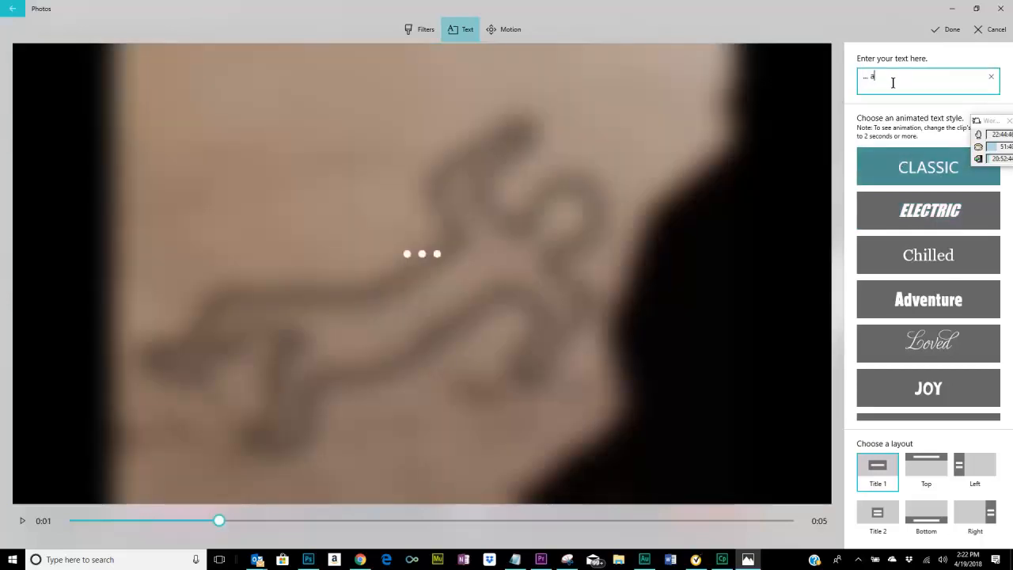
pyautogui.write('nd Murder')
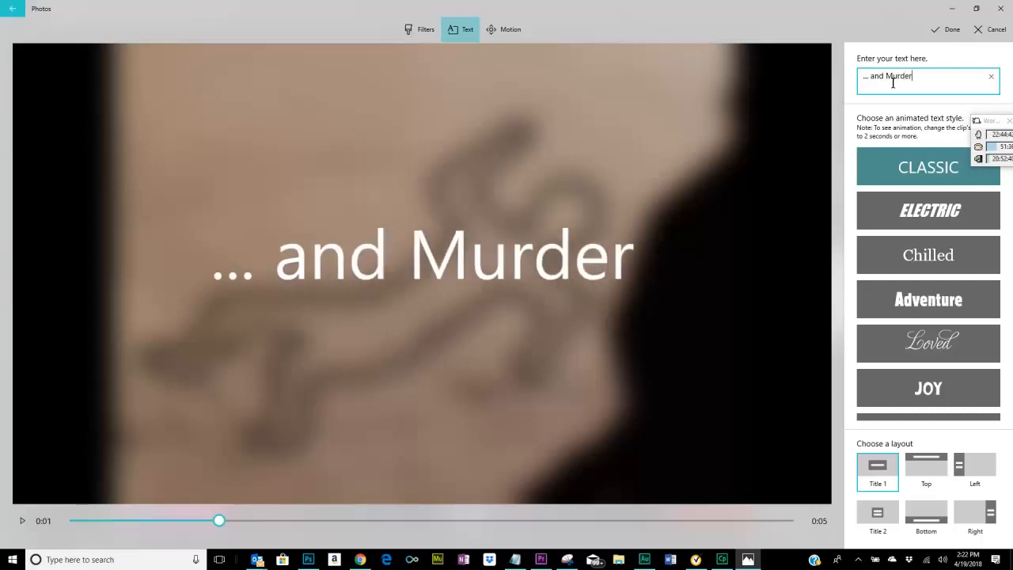
# Use the Top layout for the body outline photo's text and accept the edits.
pyautogui.click(931, 464)
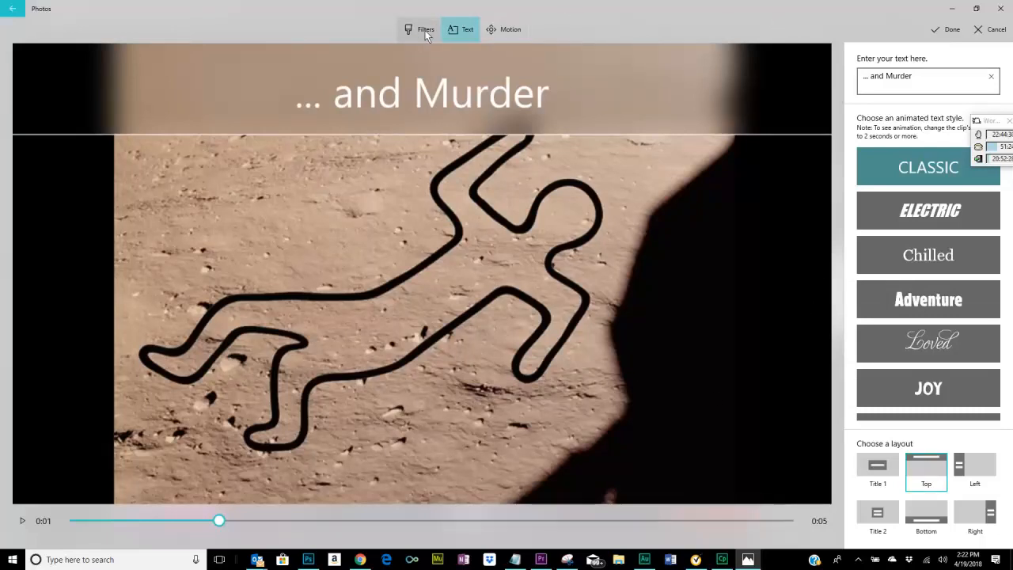
pyautogui.click(944, 31)
pyautogui.click(947, 30)
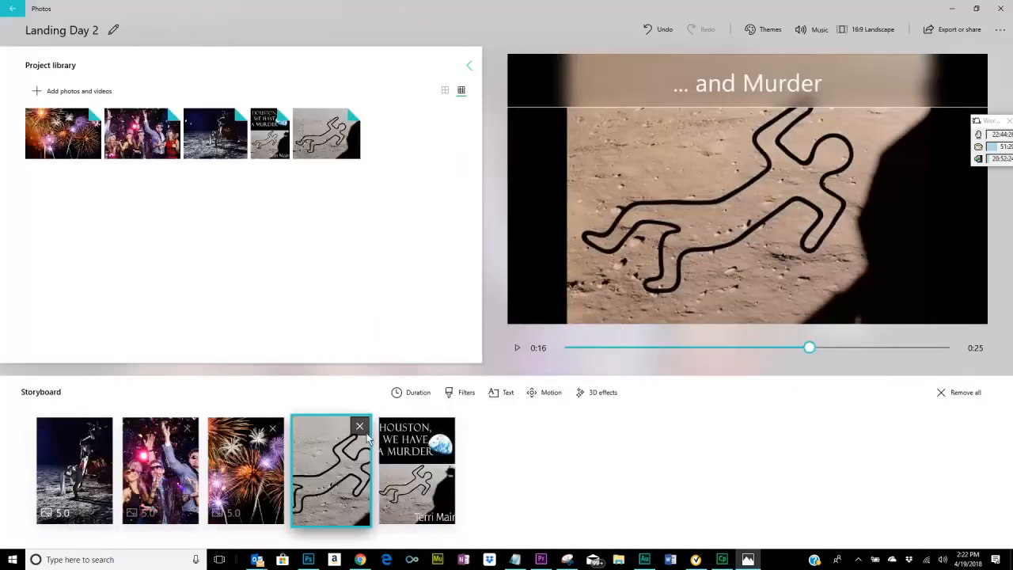
# Start a text overlay on the book cover photo at the end of the storyboard, using the Classic style.
pyautogui.click(413, 486)
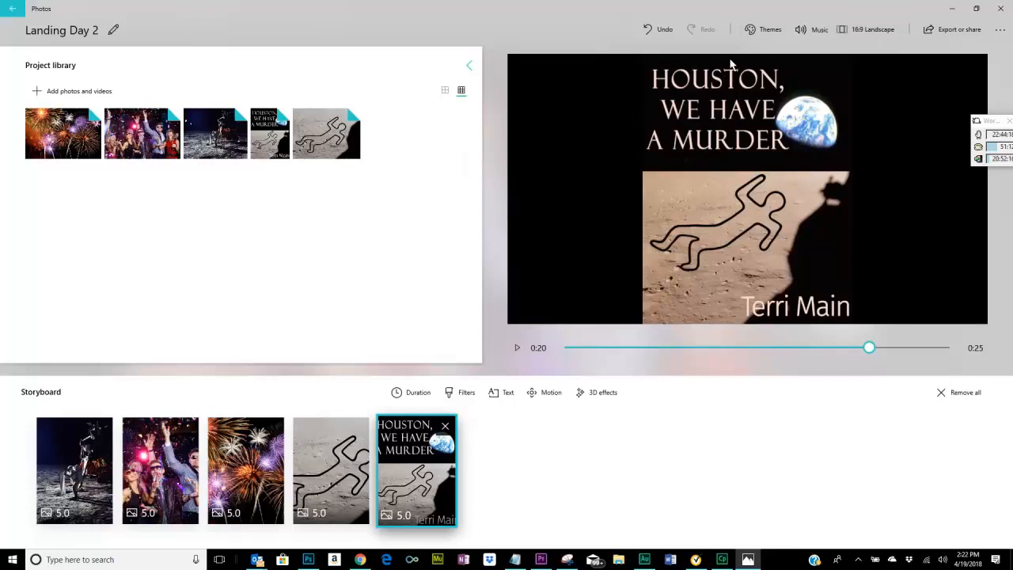
pyautogui.click(500, 392)
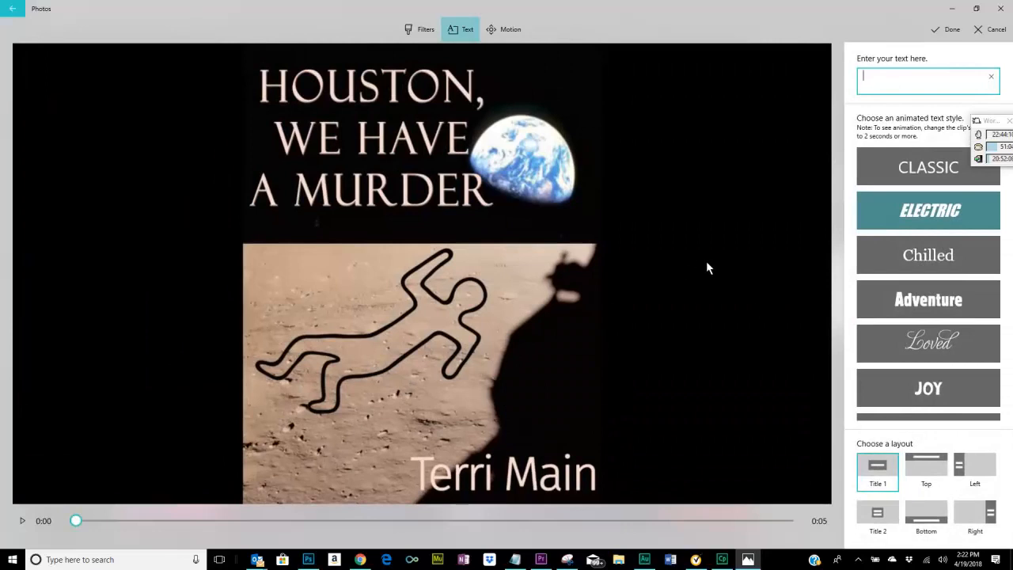
pyautogui.click(875, 163)
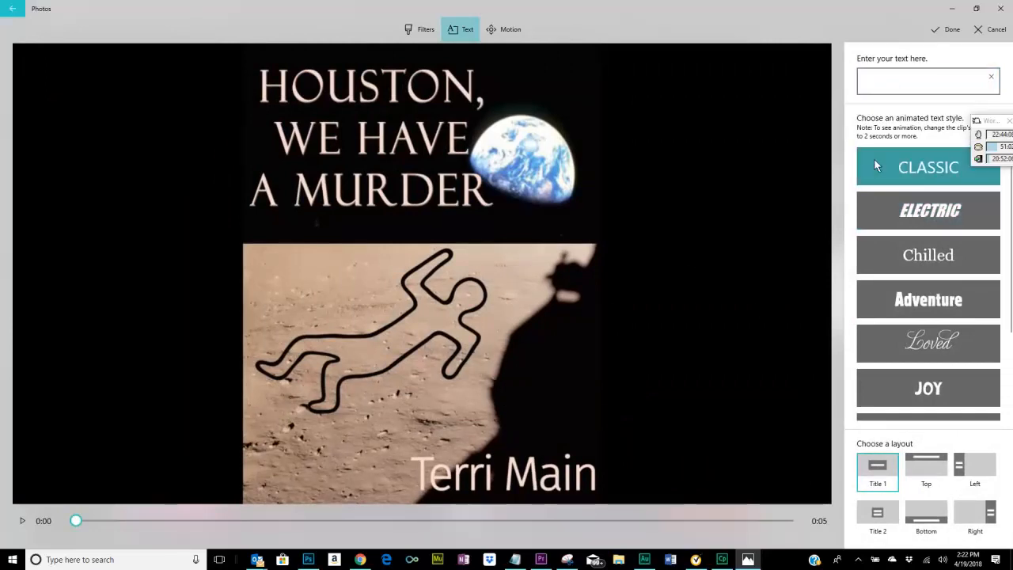
# Enter "Available", "Fall" and "2018" on three separate lines as the book cover photo's text.
pyautogui.click(884, 76)
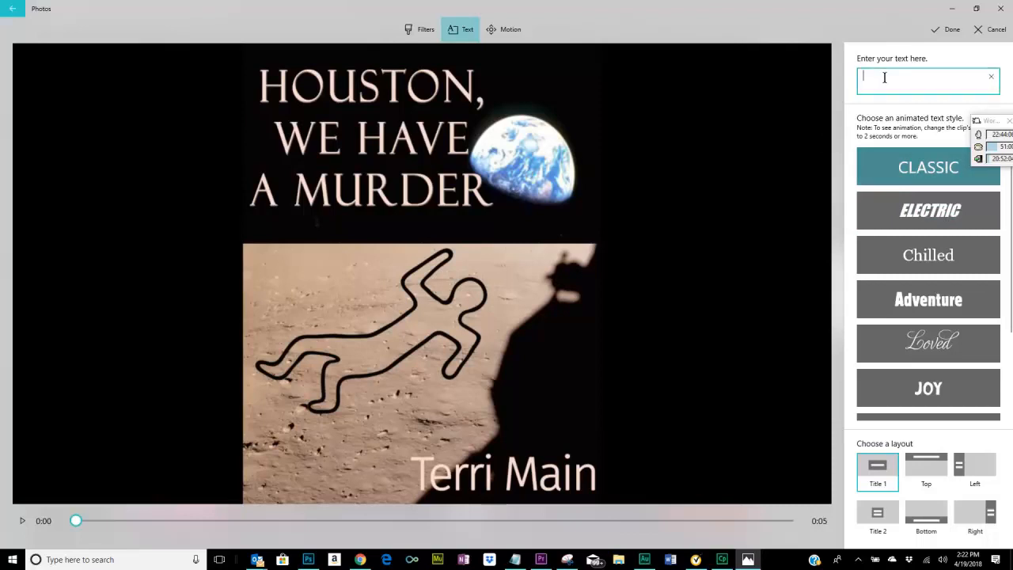
pyautogui.write('A')
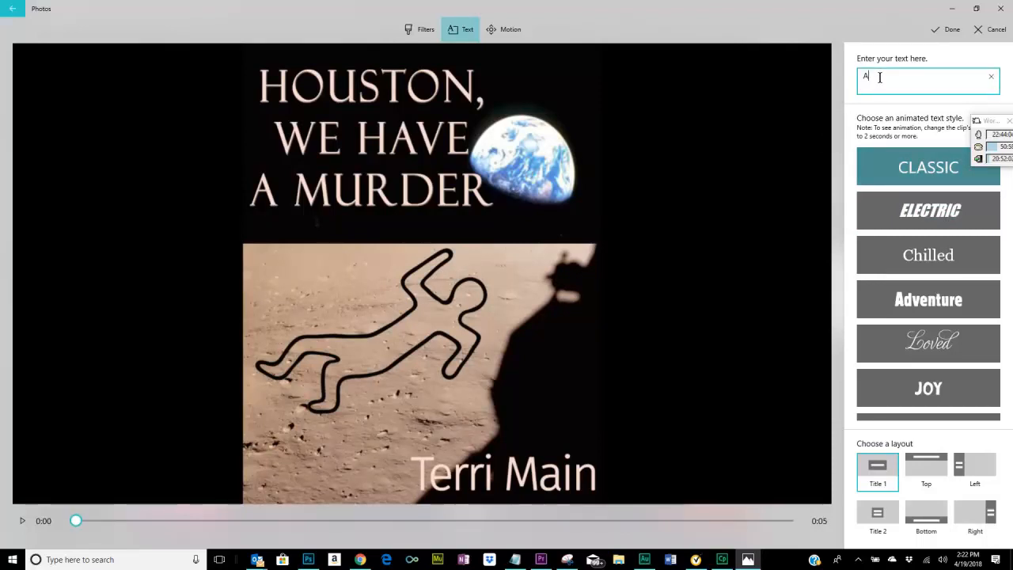
pyautogui.write('av')
pyautogui.press('BackSpace')
pyautogui.press('BackSpace')
pyautogui.write('vailable')
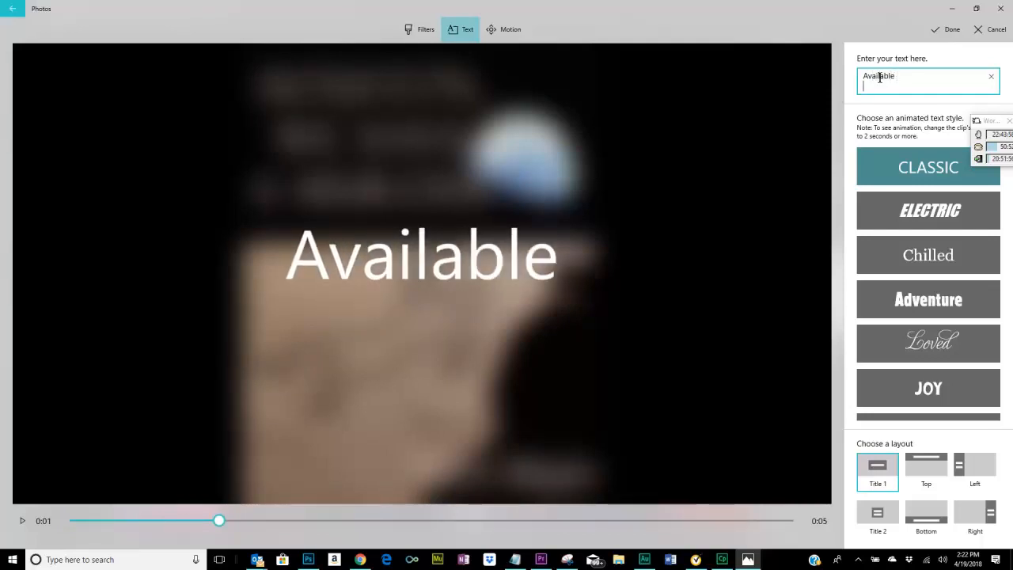
pyautogui.write('Fall')
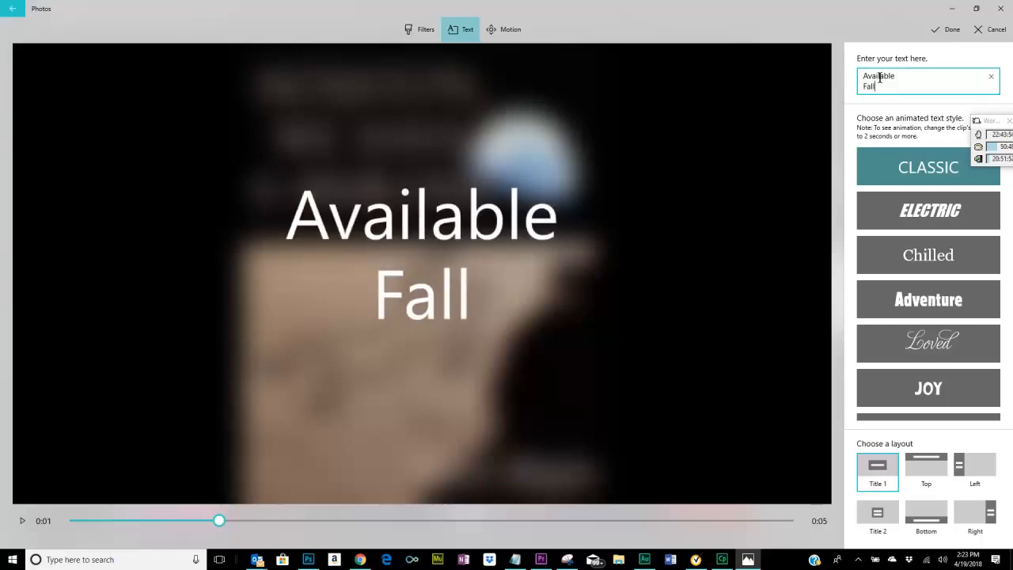
pyautogui.press('Return')
pyautogui.write('2018')
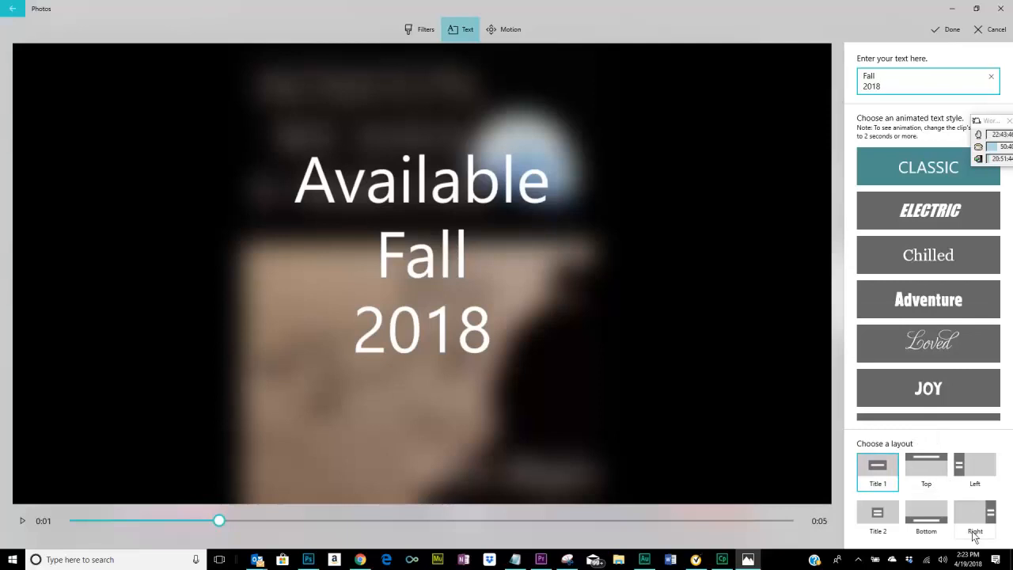
# Use the Bottom layout for the book cover's text, replace it with the single line "Available Fall 2018" and accept the edits.
pyautogui.click(967, 471)
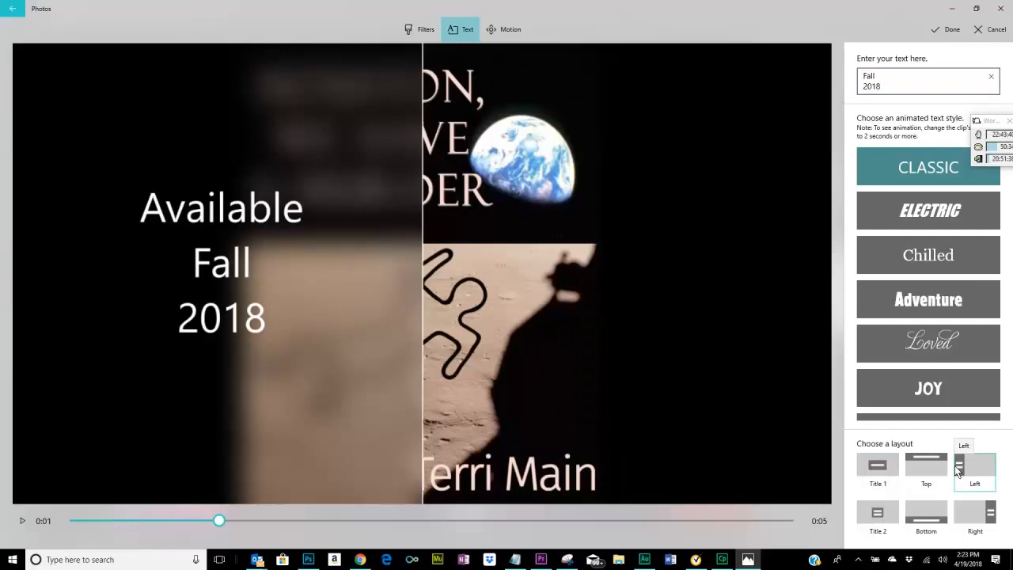
pyautogui.click(918, 507)
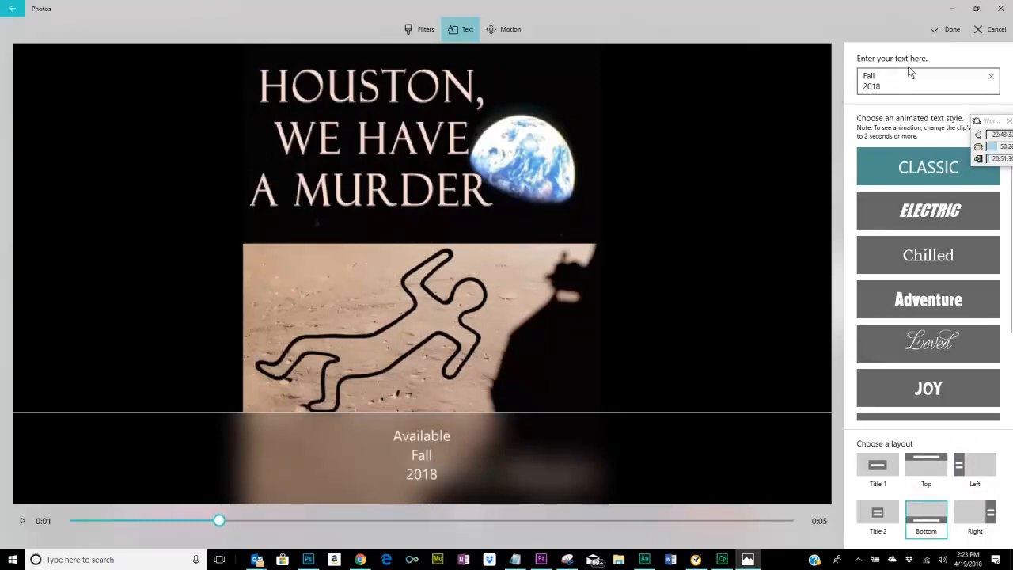
pyautogui.click(903, 87)
pyautogui.press('BackSpace')
pyautogui.press('BackSpace')
pyautogui.press('BackSpace')
pyautogui.press('BackSpace')
pyautogui.press('BackSpace')
pyautogui.press('BackSpace')
pyautogui.press('BackSpace')
pyautogui.press('BackSpace')
pyautogui.press('BackSpace')
pyautogui.press('BackSpace')
pyautogui.press('BackSpace')
pyautogui.press('BackSpace')
pyautogui.press('BackSpace')
pyautogui.press('BackSpace')
pyautogui.press('BackSpace')
pyautogui.press('BackSpace')
pyautogui.press('BackSpace')
pyautogui.press('BackSpace')
pyautogui.press('BackSpace')
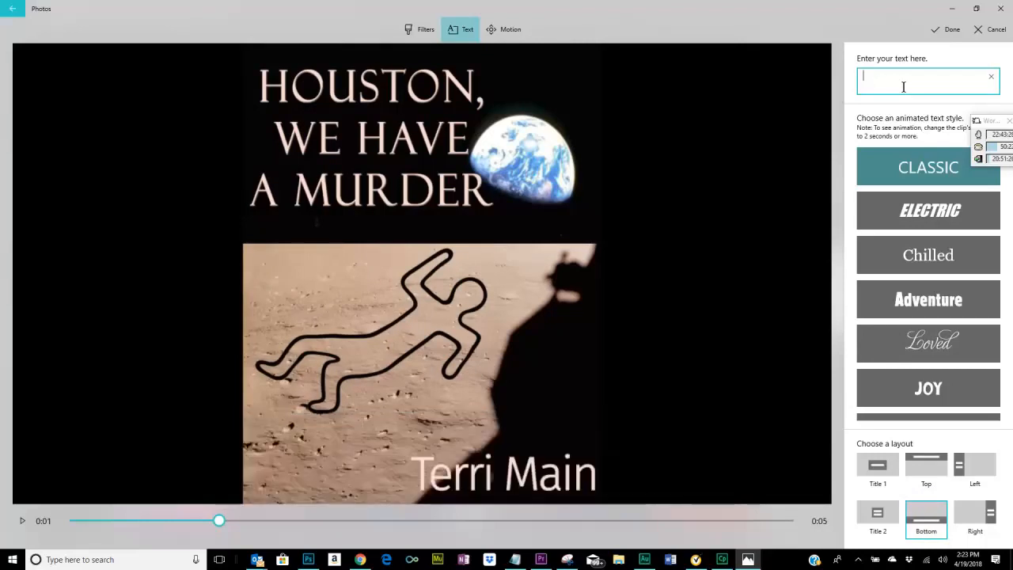
pyautogui.write('Ava')
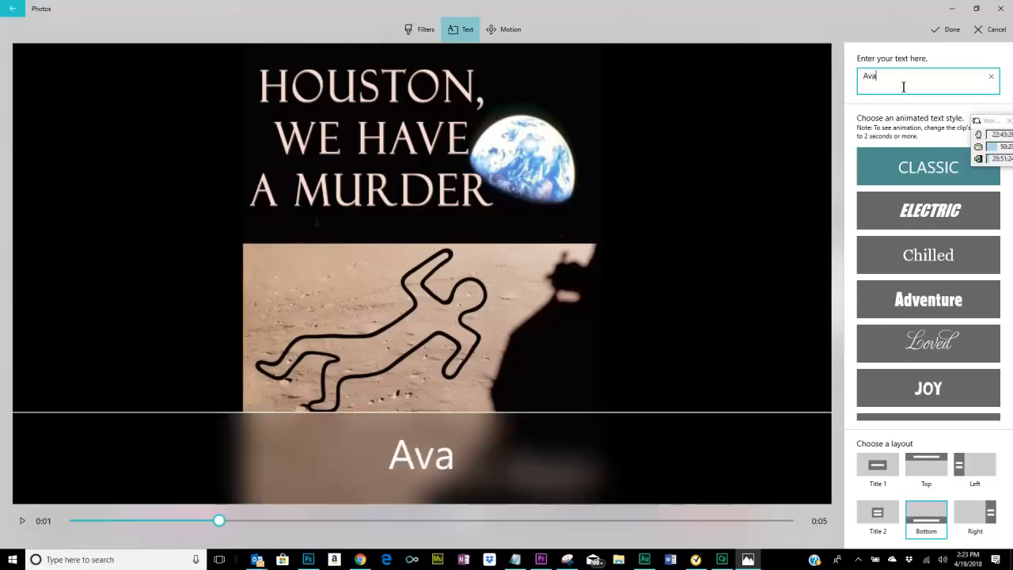
pyautogui.write('ilable ')
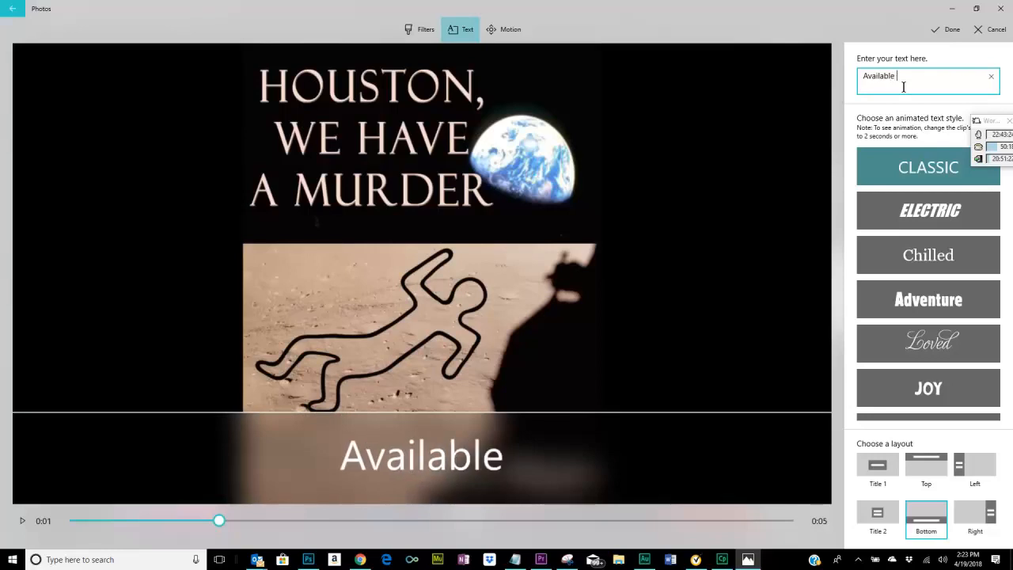
pyautogui.write('Fall')
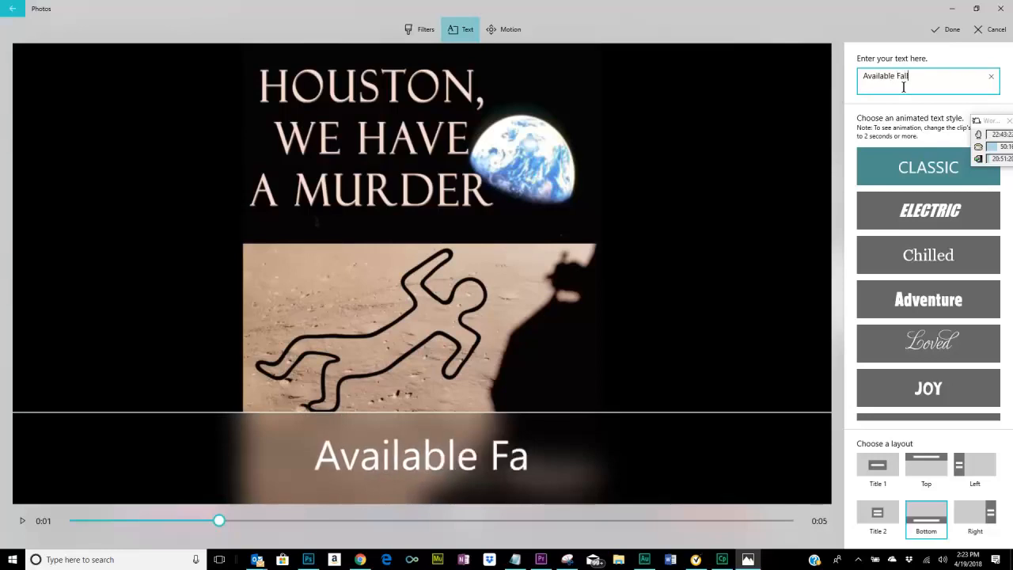
pyautogui.write(' 2018')
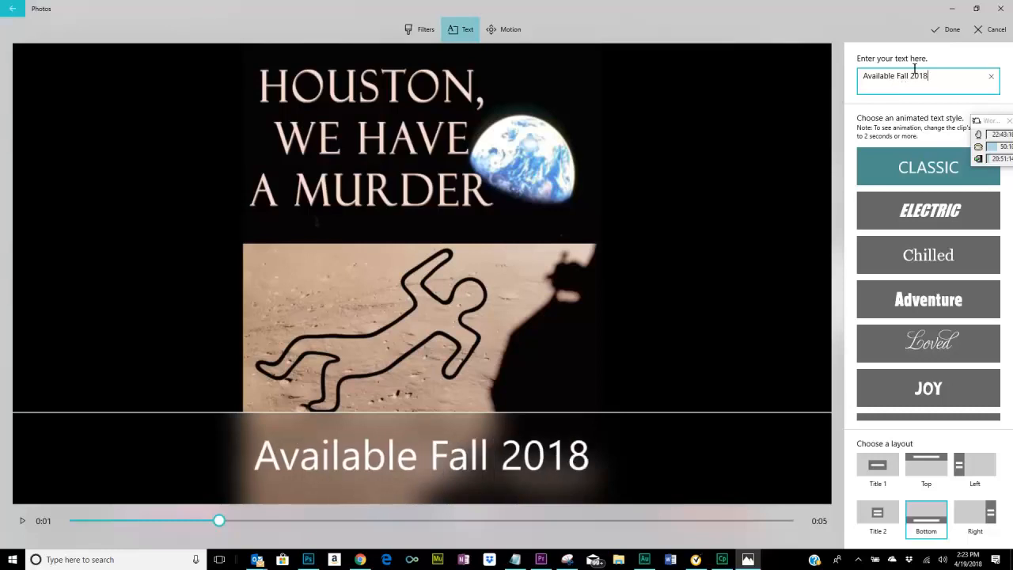
pyautogui.click(781, 124)
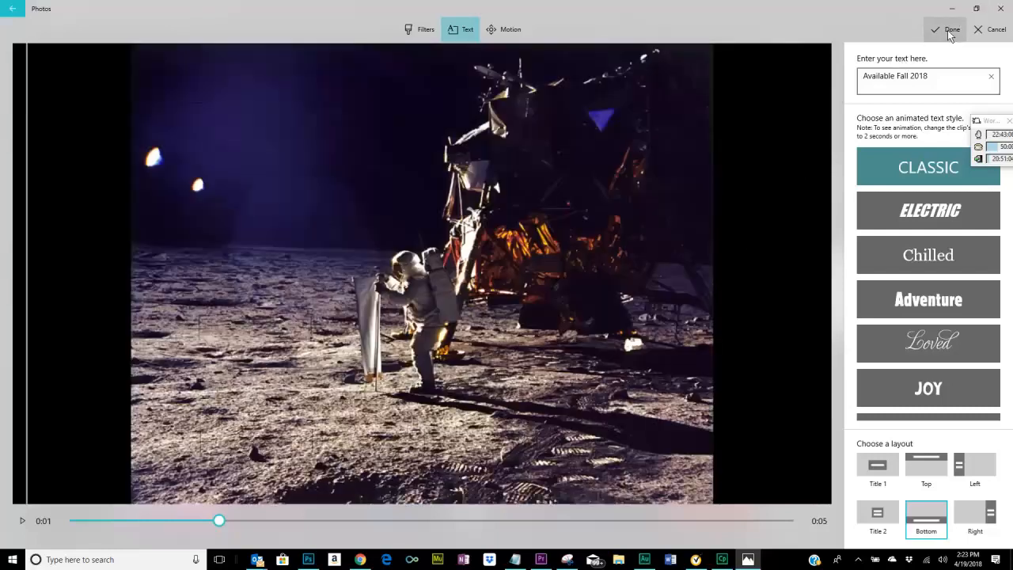
pyautogui.click(949, 32)
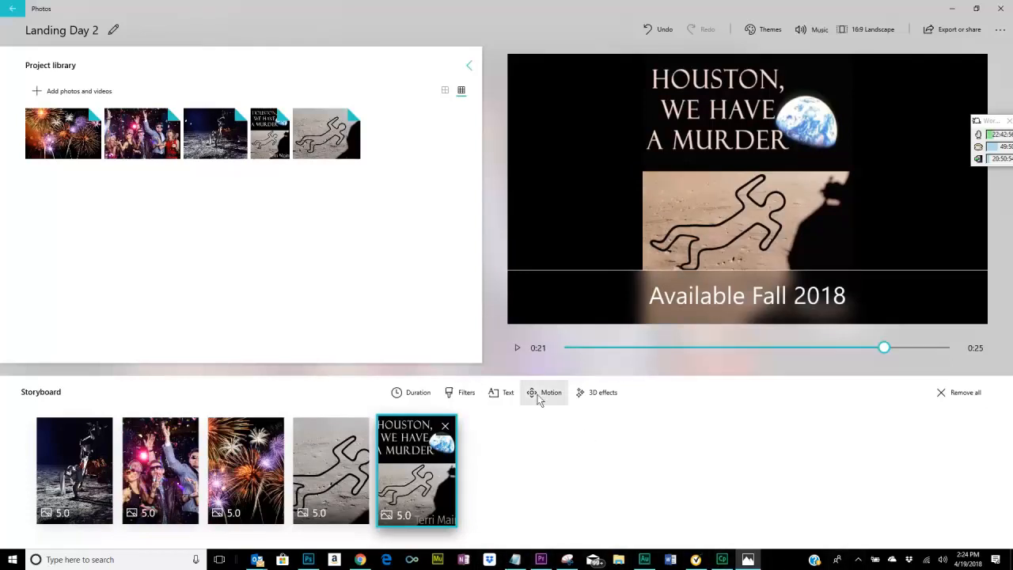
# Play the whole video from the first storyboard photo to review the text on each picture.
pyautogui.click(515, 349)
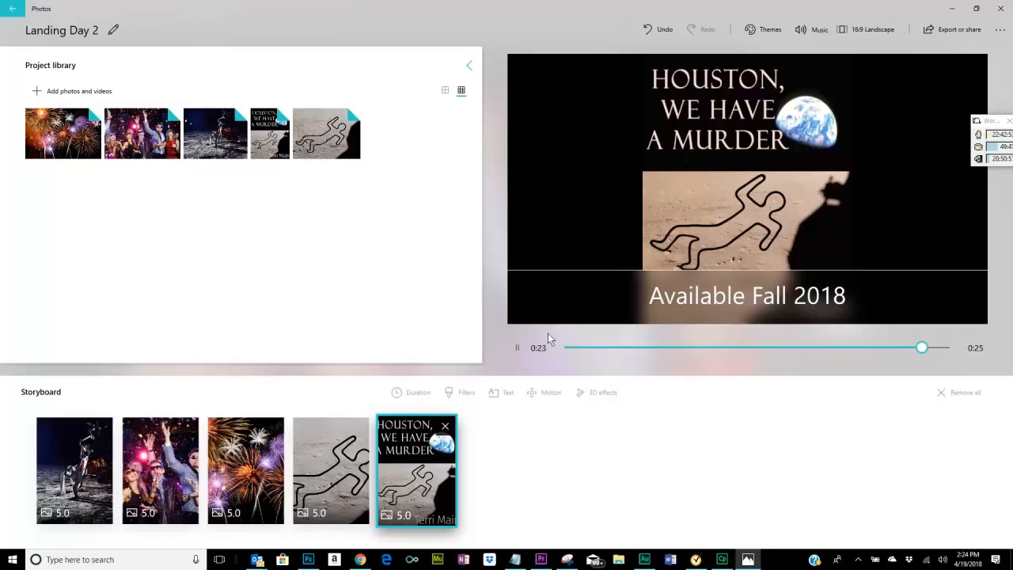
pyautogui.click(69, 493)
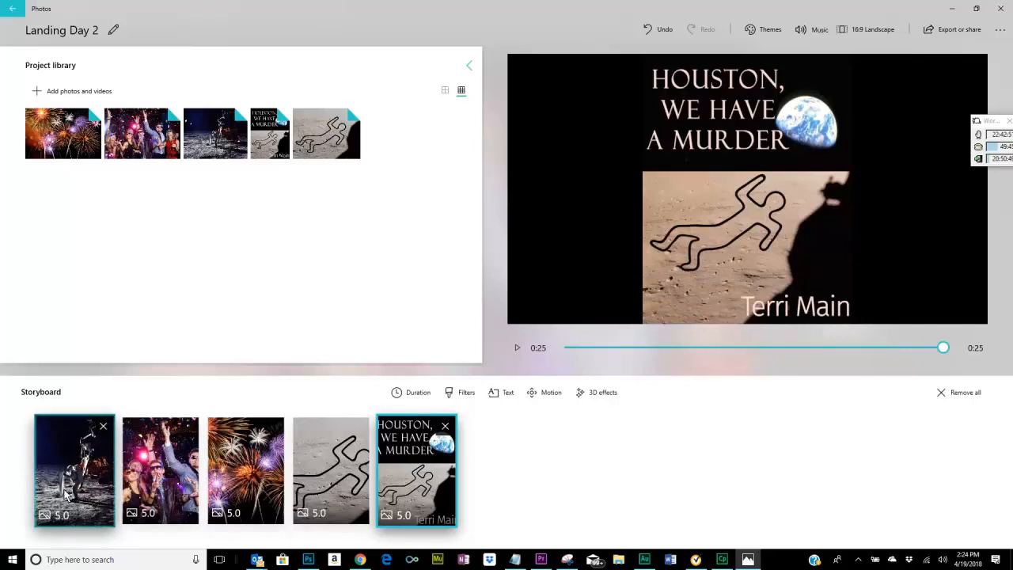
pyautogui.click(516, 348)
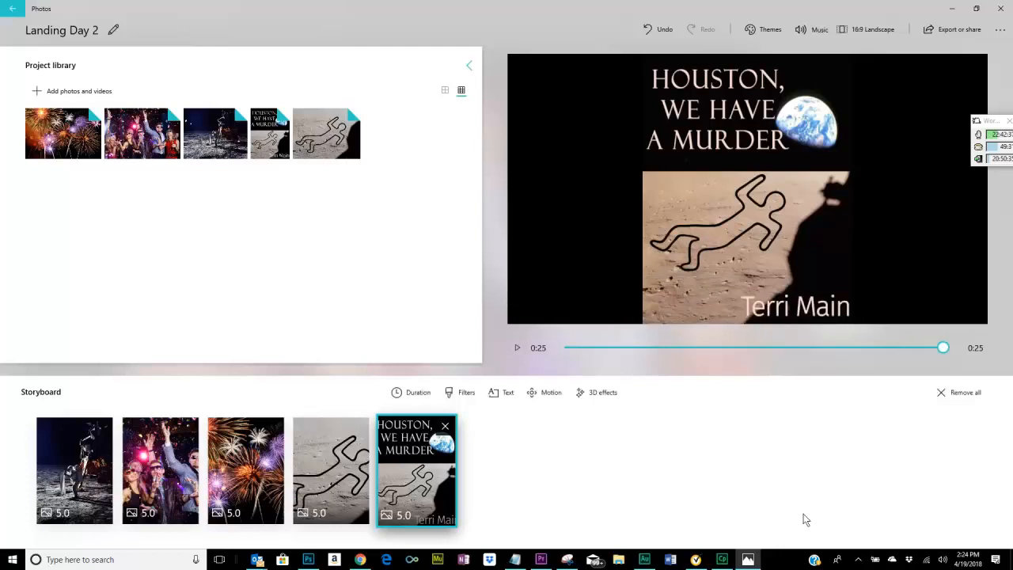
# Open the recommended background music choices and preview the Amplified and Anodized tracks.
pyautogui.click(817, 28)
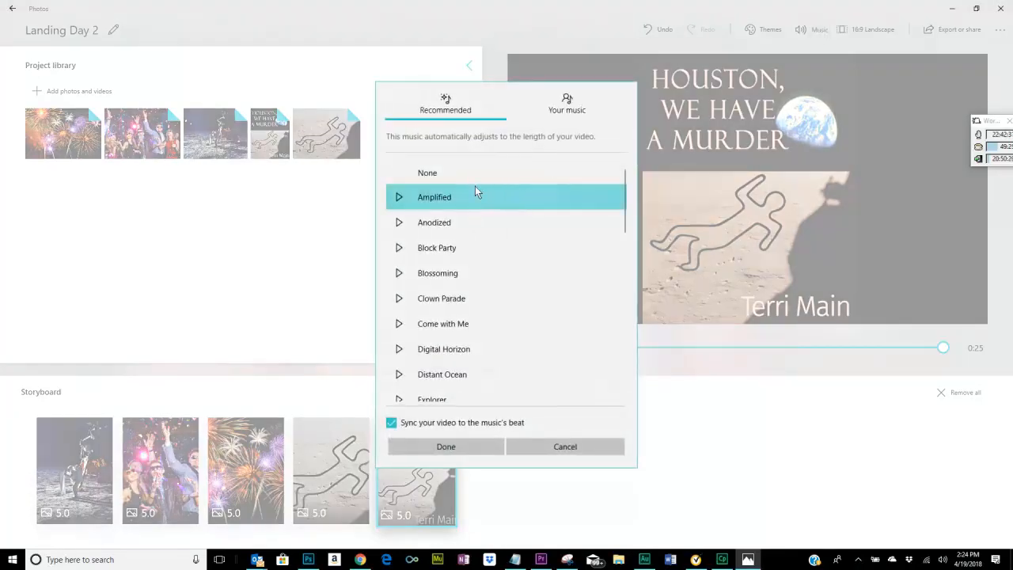
pyautogui.click(399, 198)
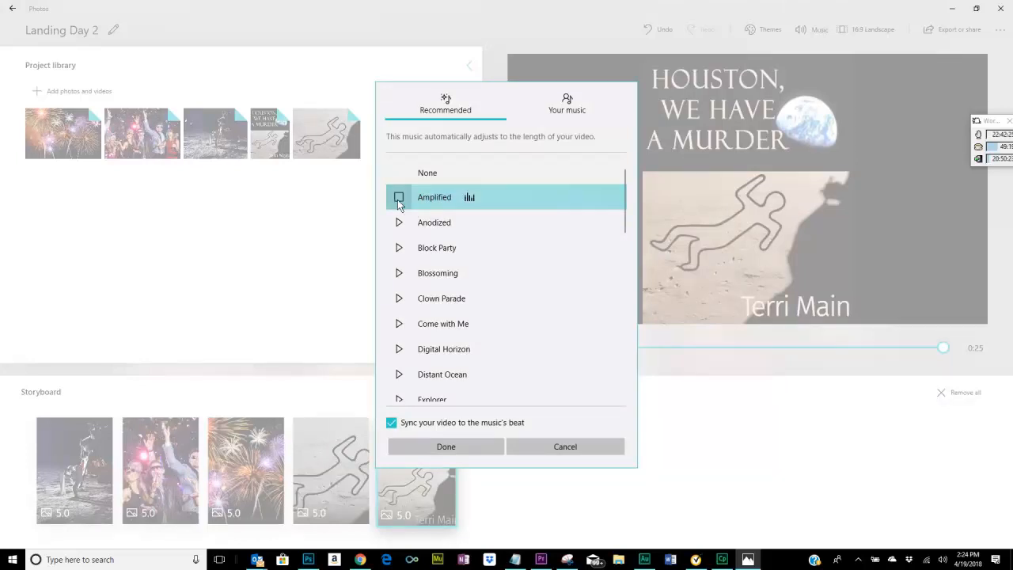
pyautogui.click(399, 198)
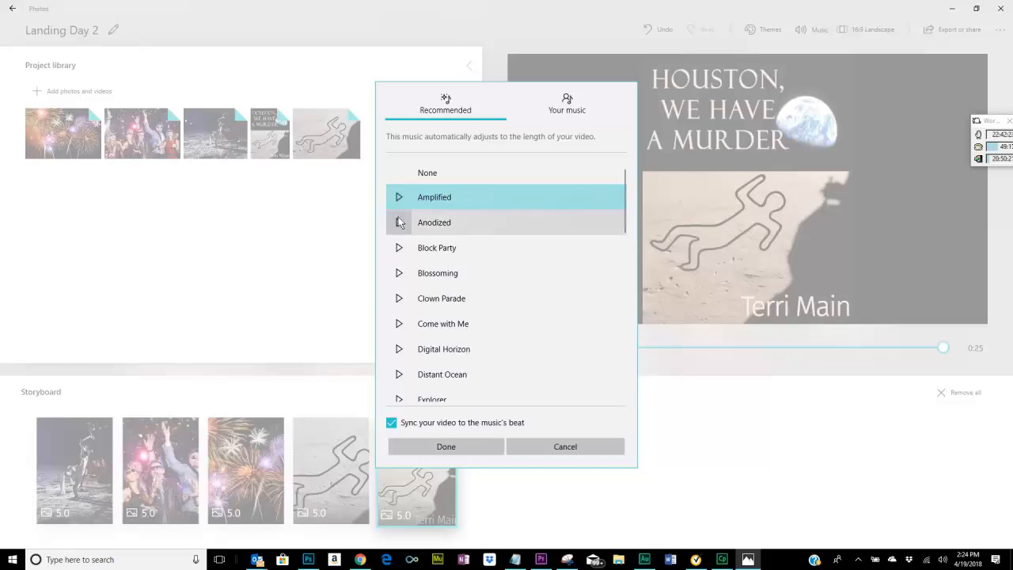
pyautogui.click(399, 222)
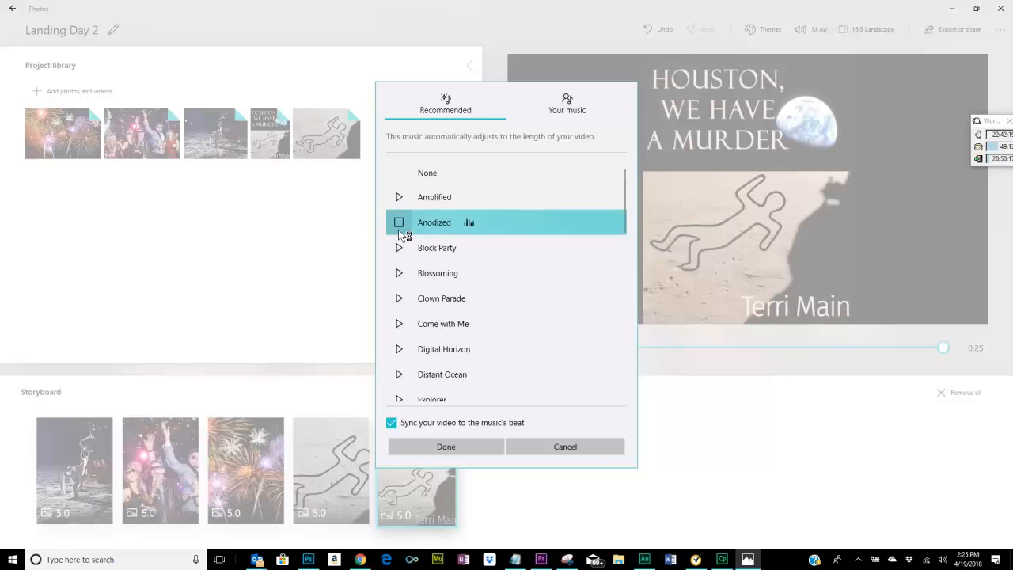
pyautogui.click(400, 223)
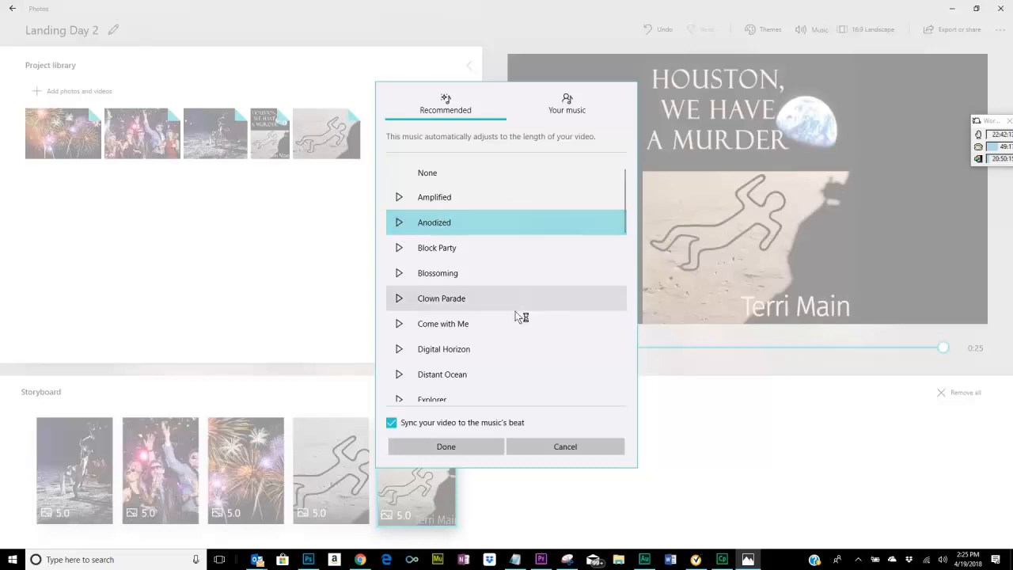
# Preview the Explorer and Mood Groove tracks among the recommended music.
pyautogui.scroll(-1, 533, 311)
pyautogui.scroll(-2, 532, 310)
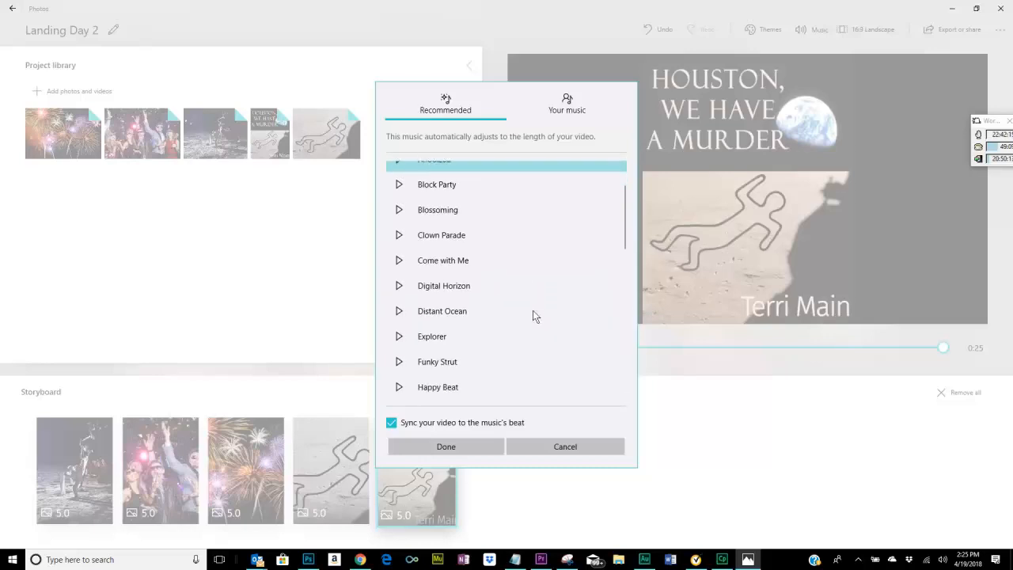
pyautogui.click(400, 318)
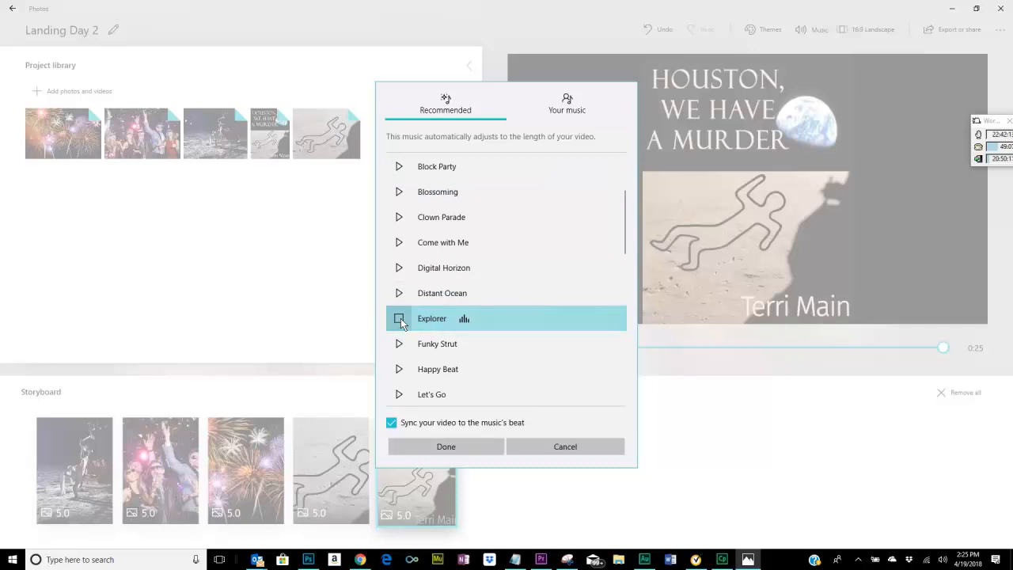
pyautogui.click(555, 350)
pyautogui.scroll(-1, 555, 351)
pyautogui.scroll(-1, 555, 352)
pyautogui.click(555, 352)
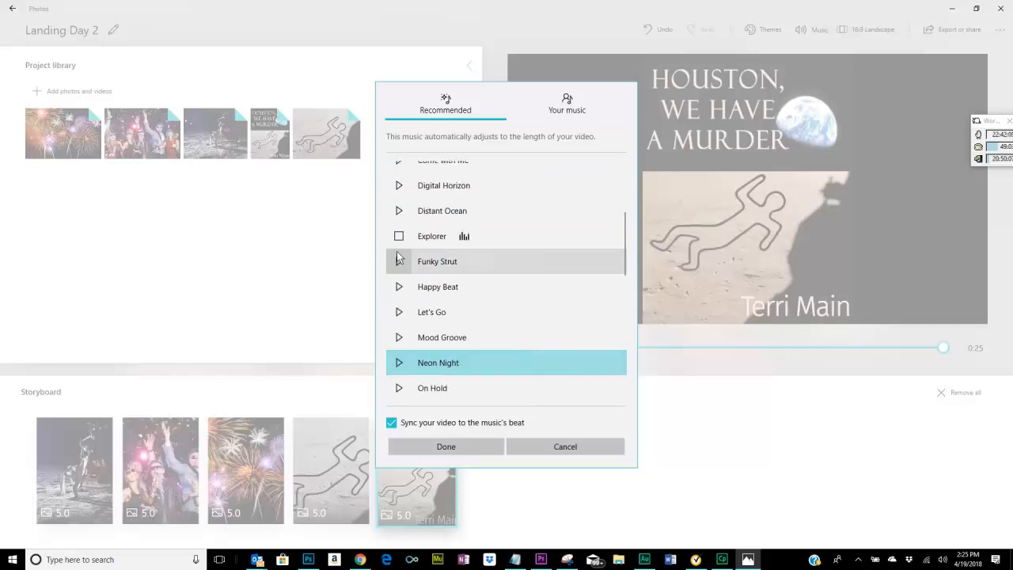
pyautogui.click(399, 237)
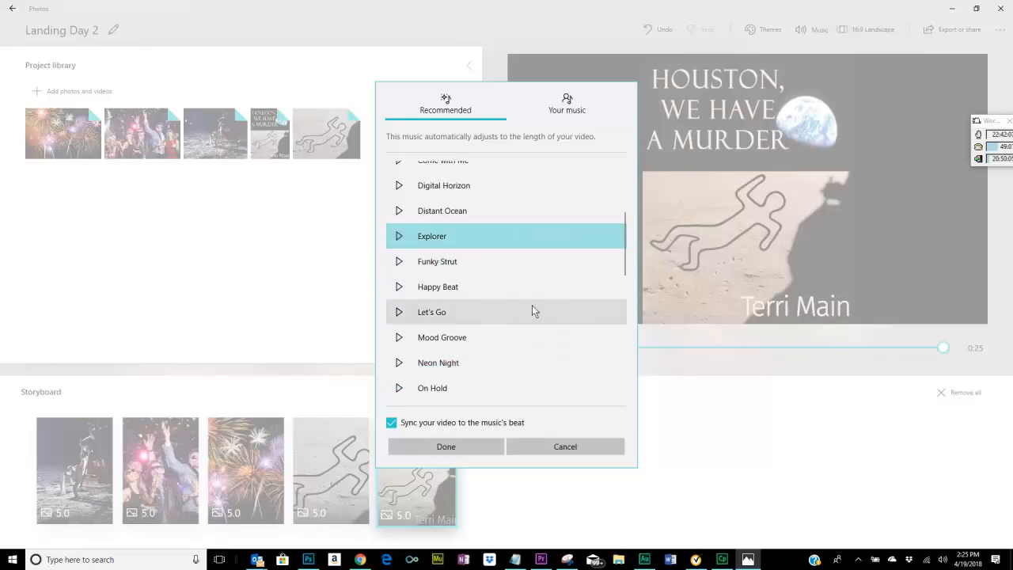
pyautogui.click(398, 338)
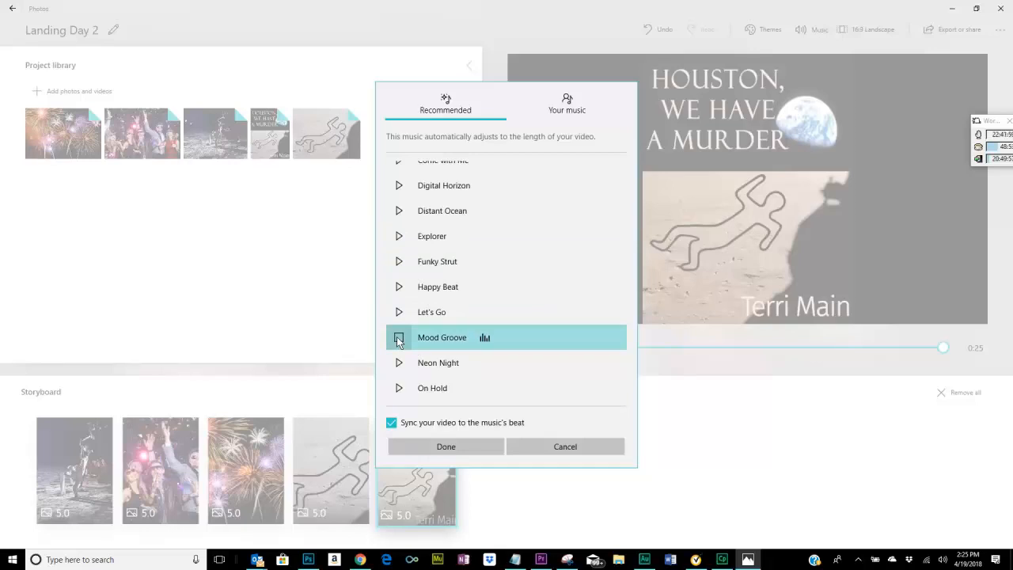
# Preview the Rescue Crew track and apply it as the video's background music.
pyautogui.scroll(-1, 564, 290)
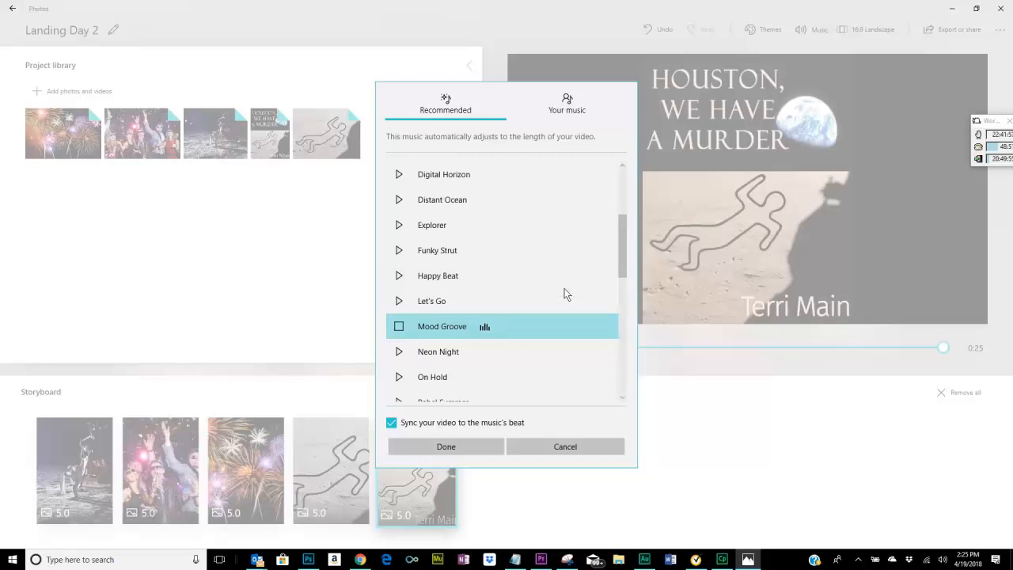
pyautogui.scroll(-5, 565, 290)
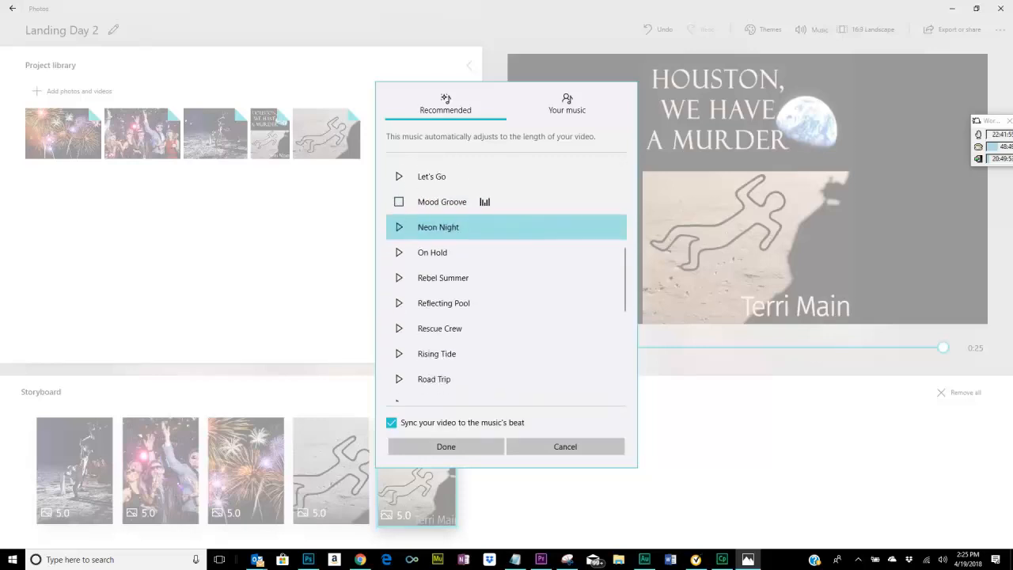
pyautogui.click(400, 332)
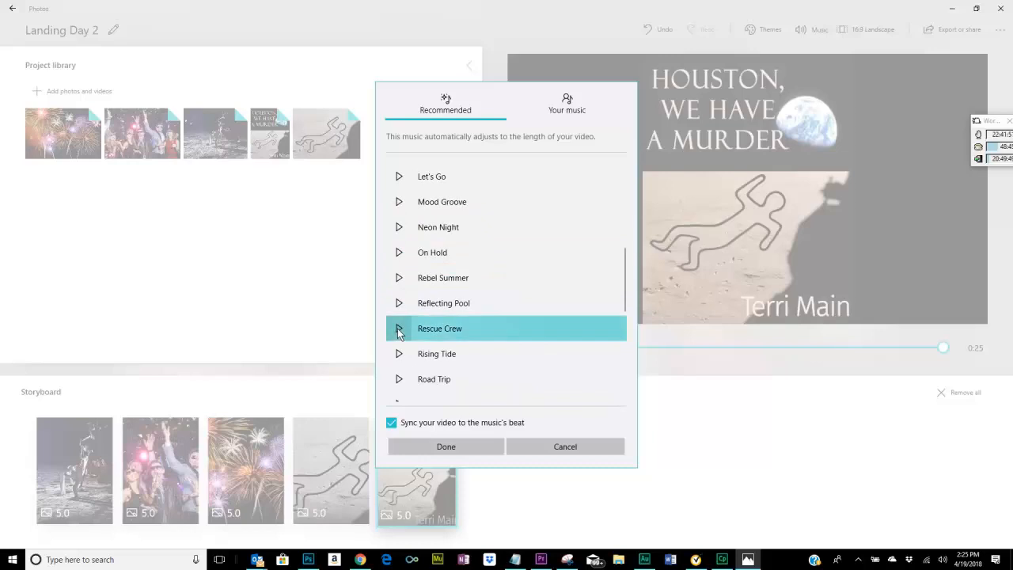
pyautogui.click(398, 332)
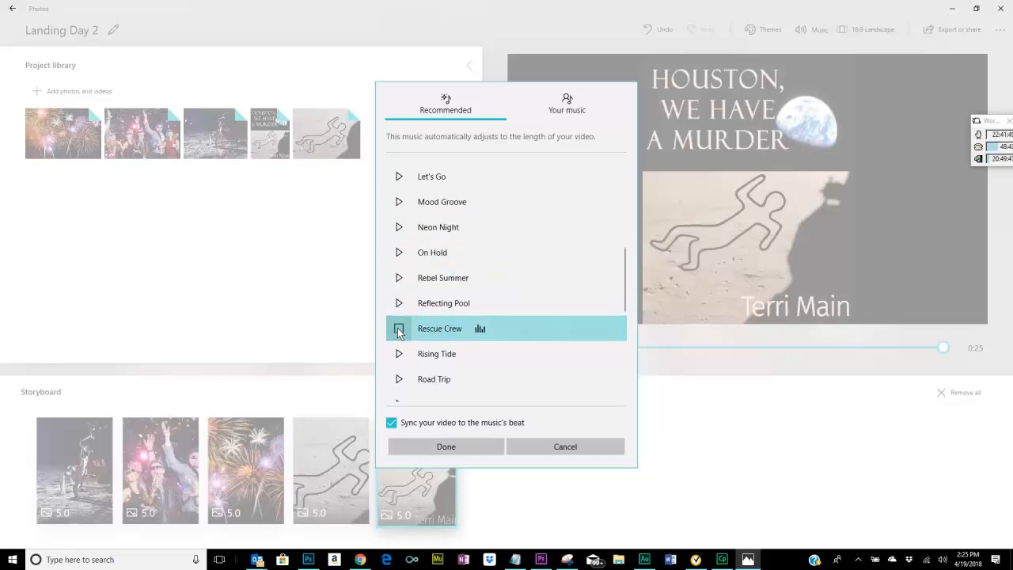
pyautogui.click(448, 448)
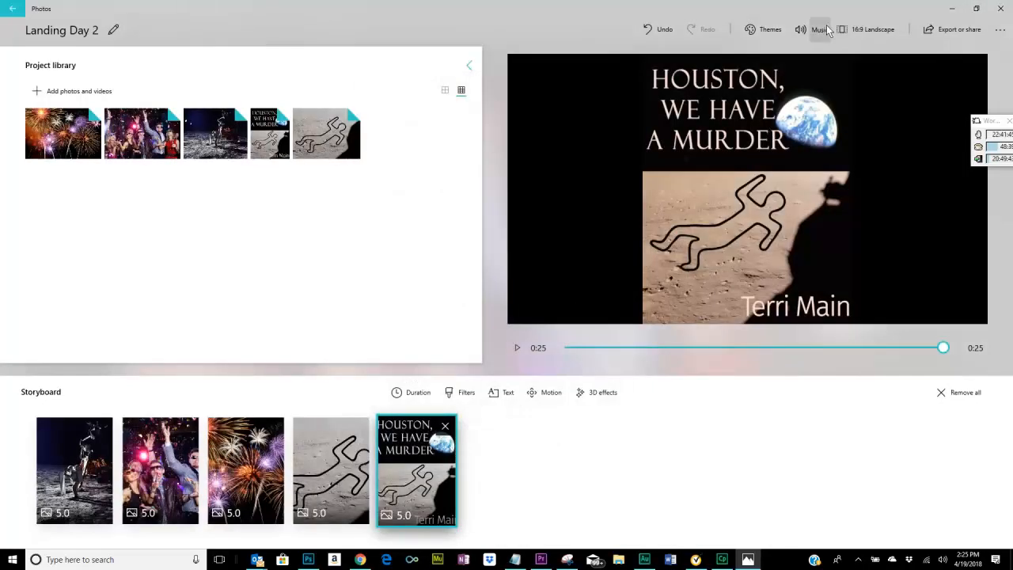
# Check the option for adding own music files, return to the recommended tracks and keep the selected Rescue Crew track.
pyautogui.click(816, 30)
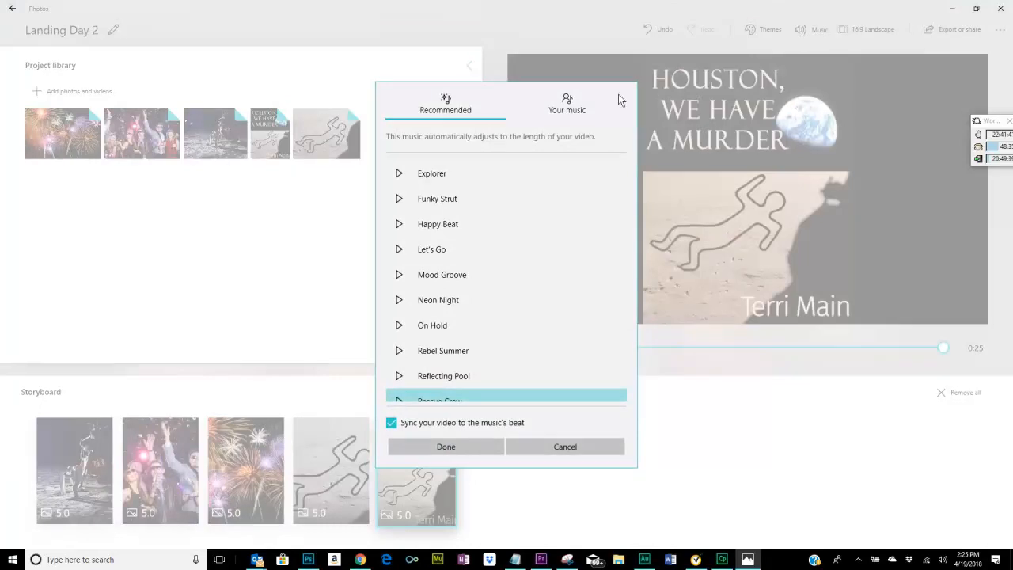
pyautogui.click(567, 102)
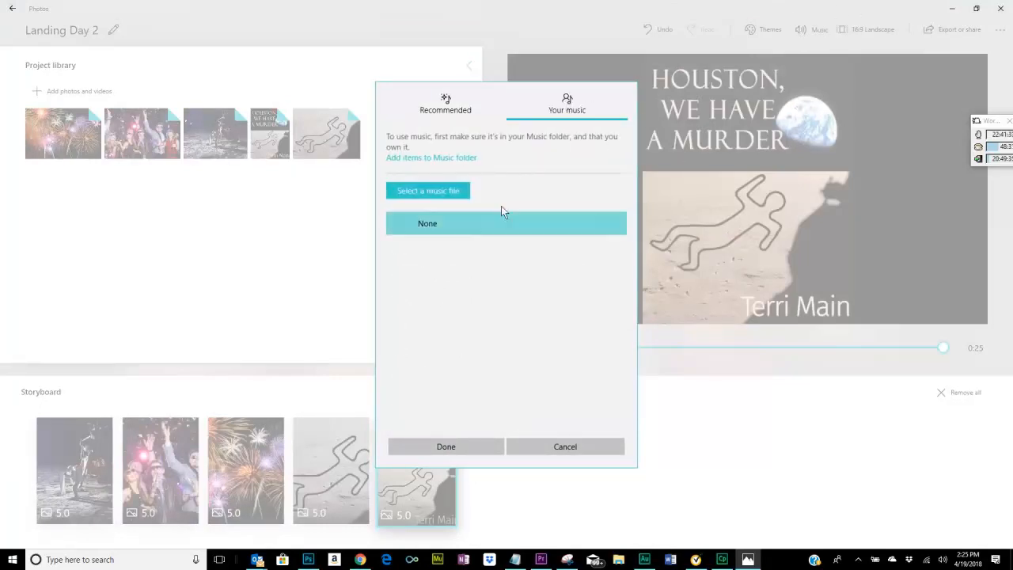
pyautogui.click(442, 105)
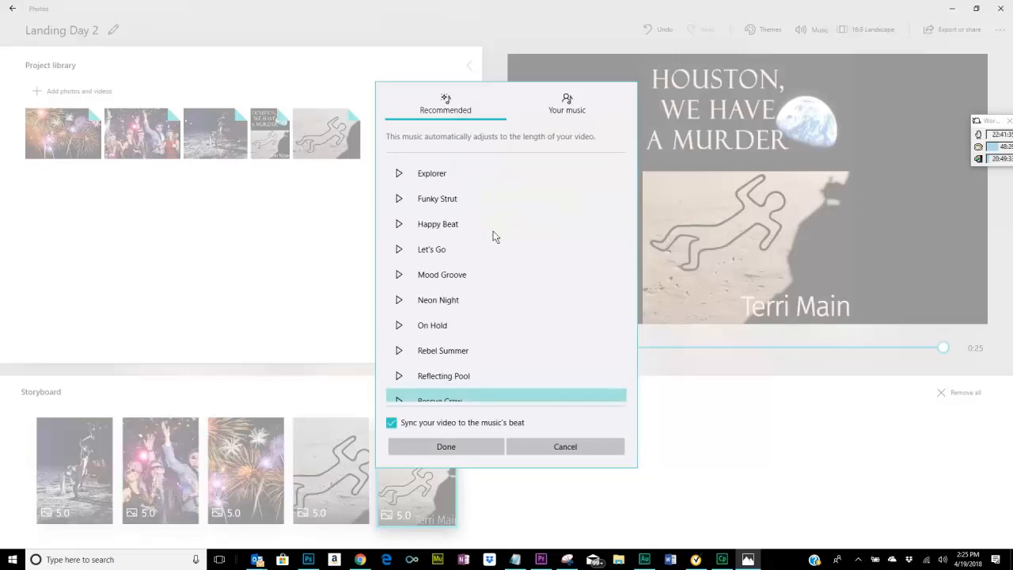
pyautogui.click(446, 446)
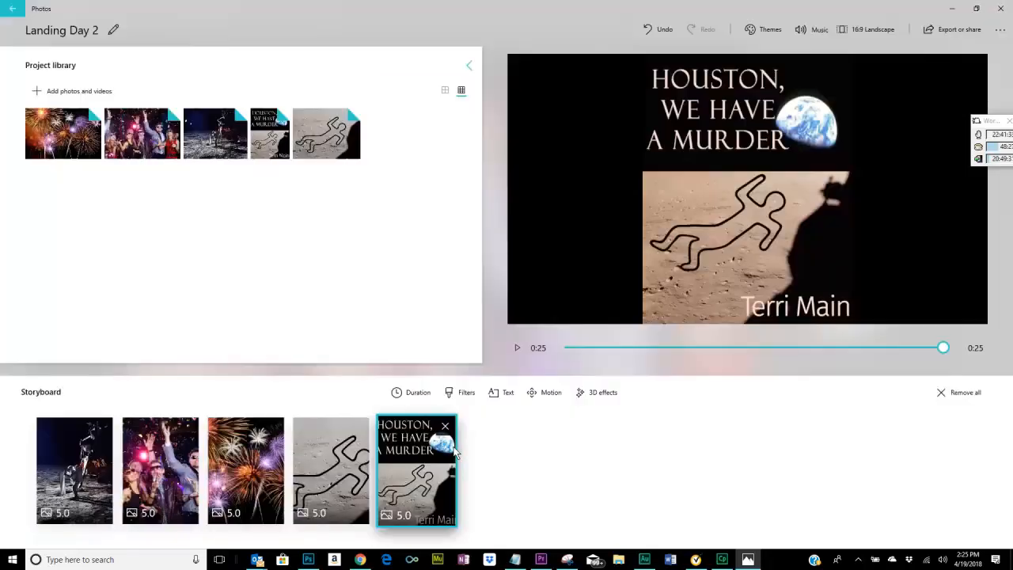
# Lower the background music's volume slightly and close the volume control.
pyautogui.click(800, 29)
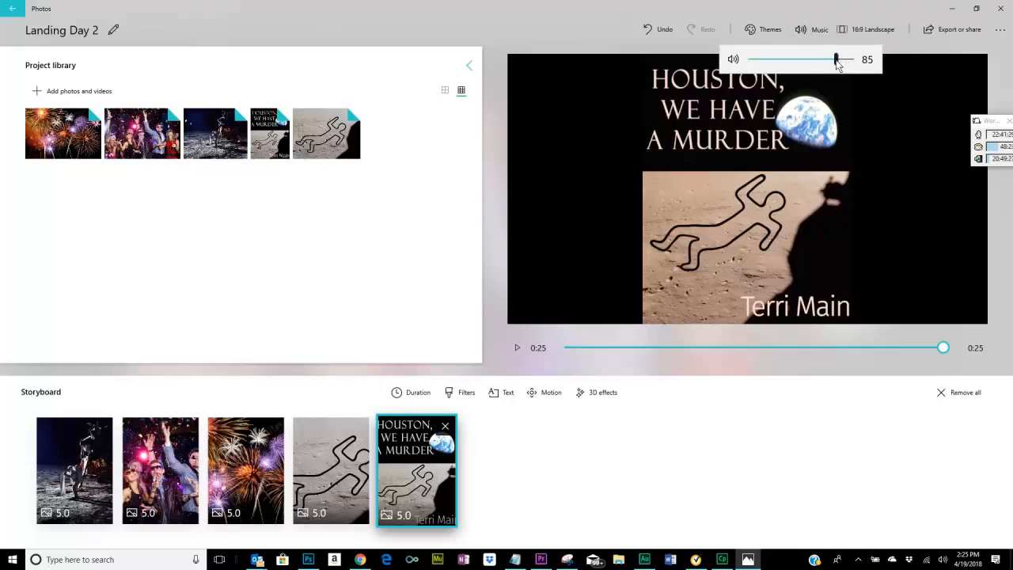
pyautogui.moveTo(834, 60); pyautogui.dragTo(820, 61)
pyautogui.click(799, 526)
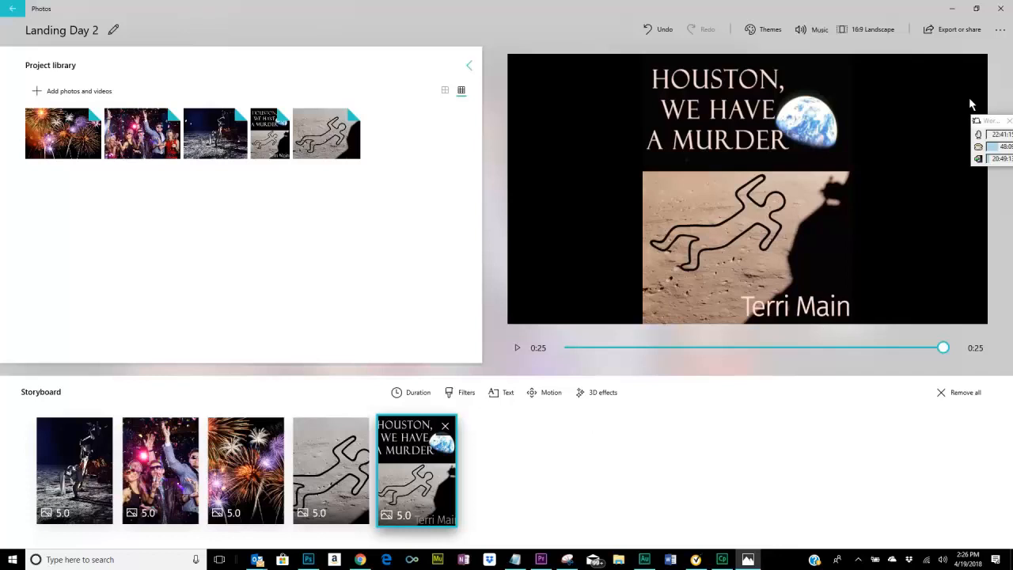
# Export the finished video in the medium file size, best for sharing online.
pyautogui.click(945, 30)
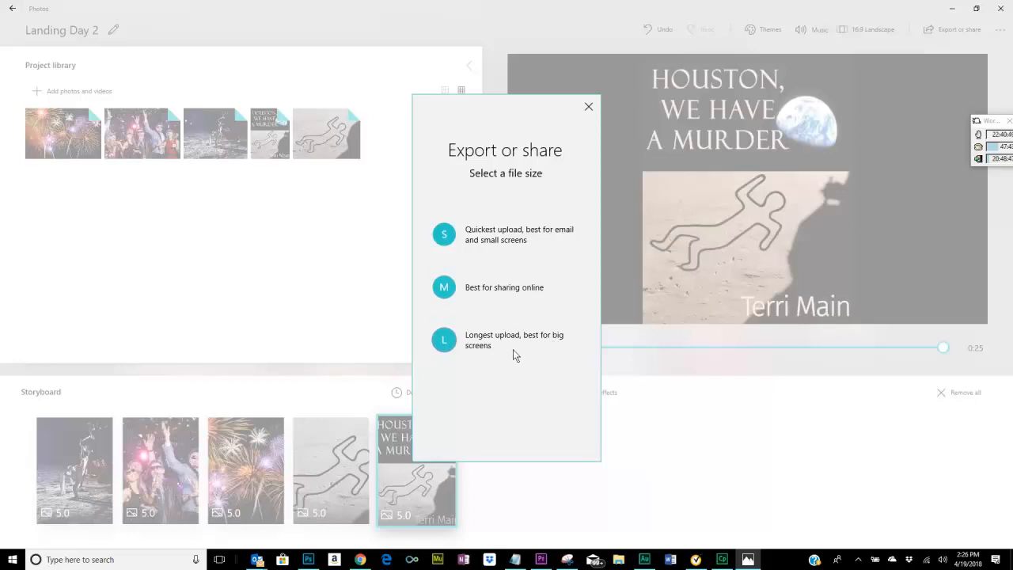
pyautogui.click(445, 288)
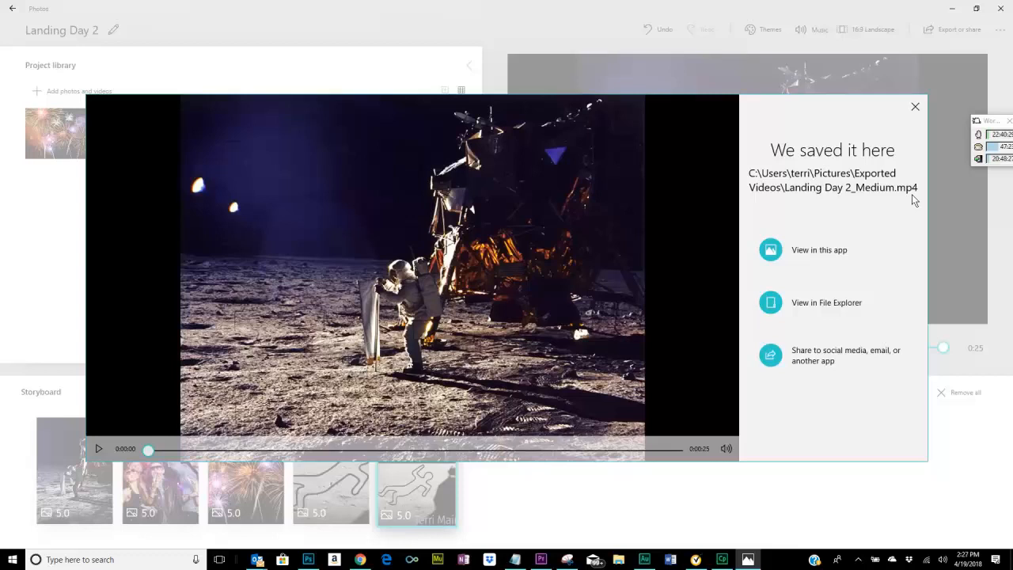
# Review the apps and services available for sharing the exported video, then close the sharing choices and the export result.
pyautogui.click(771, 355)
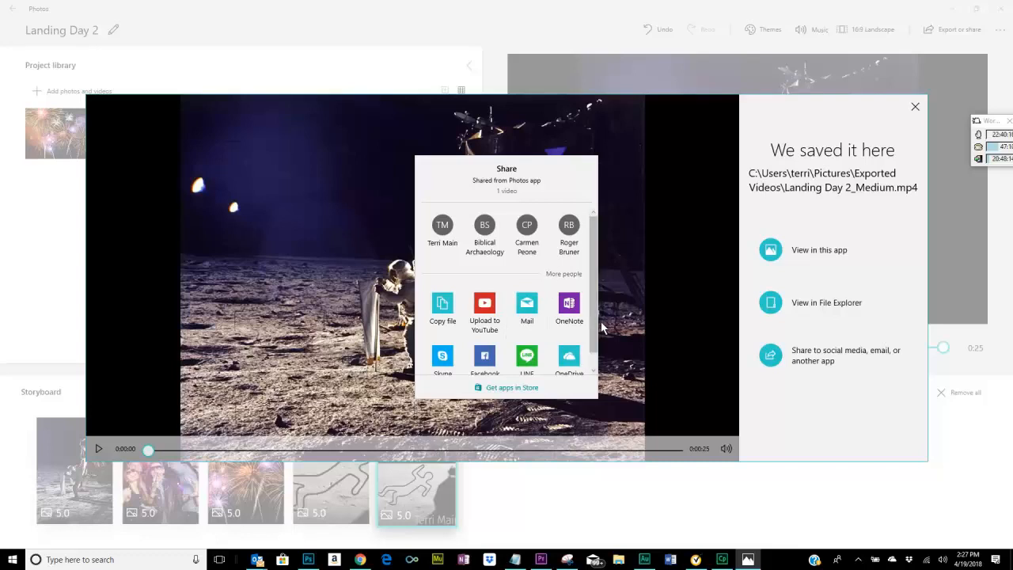
pyautogui.scroll(-1, 595, 338)
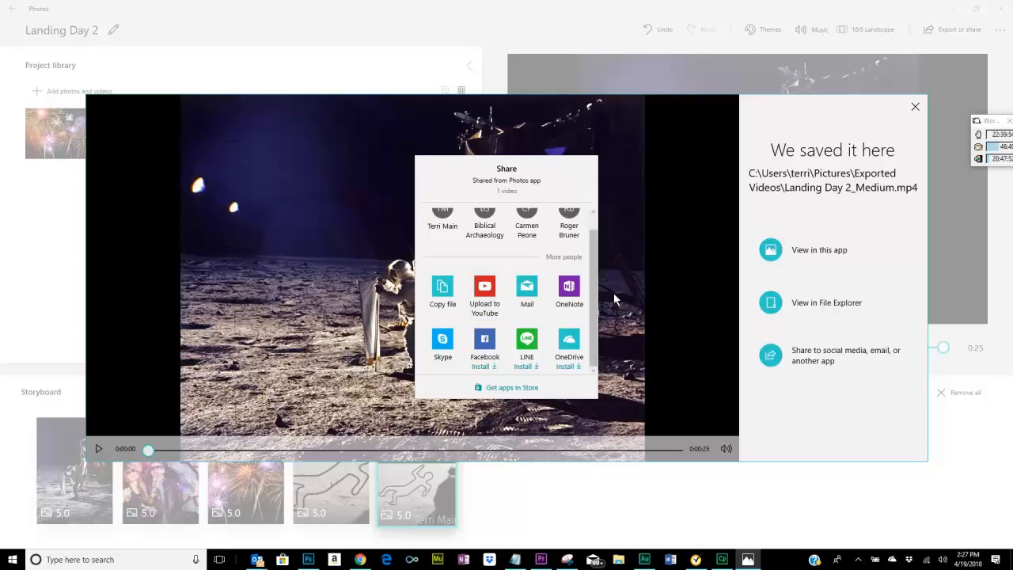
pyautogui.click(683, 359)
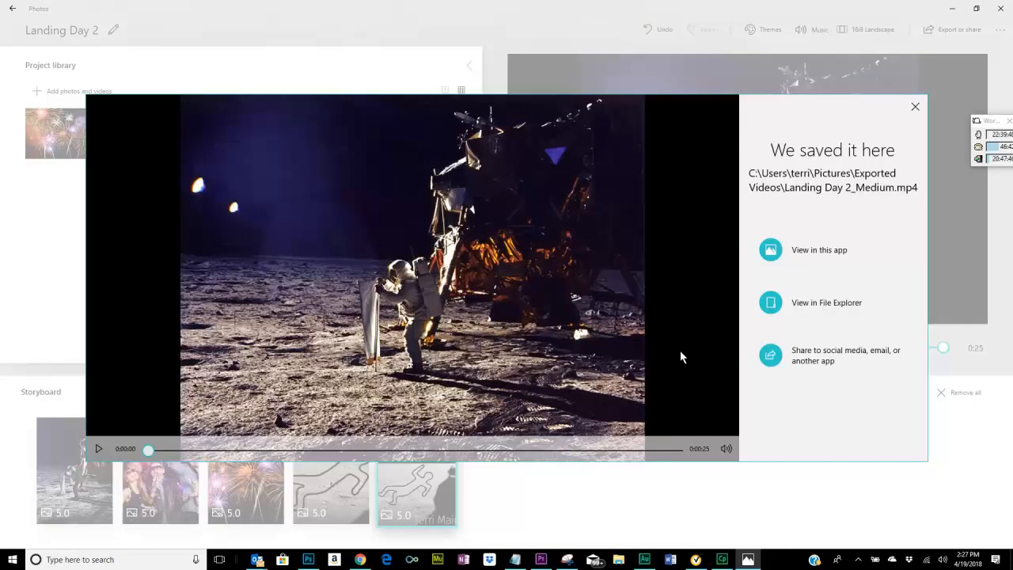
pyautogui.click(915, 107)
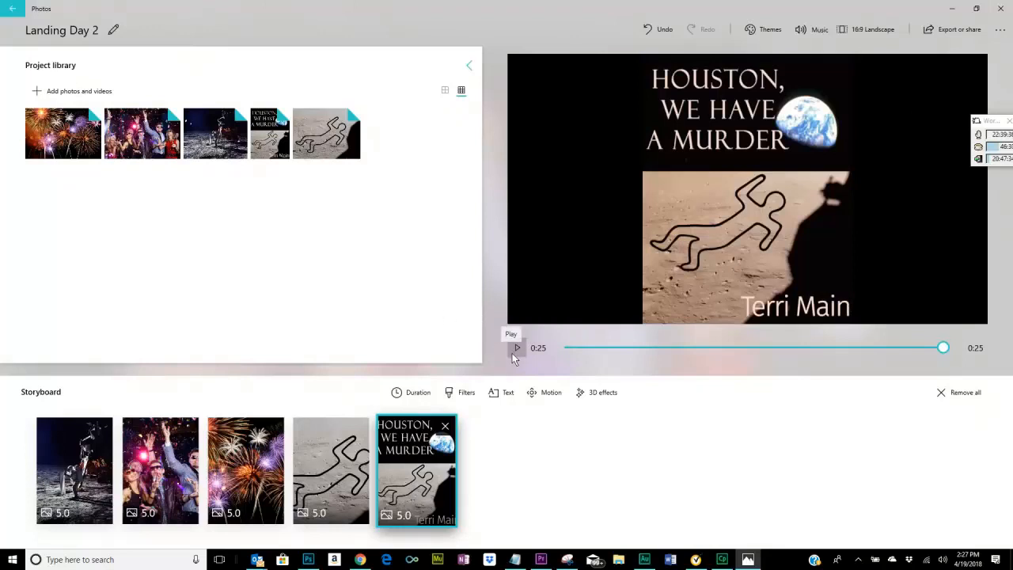
# Play the video from the first storyboard photo to review it with its background music.
pyautogui.click(67, 498)
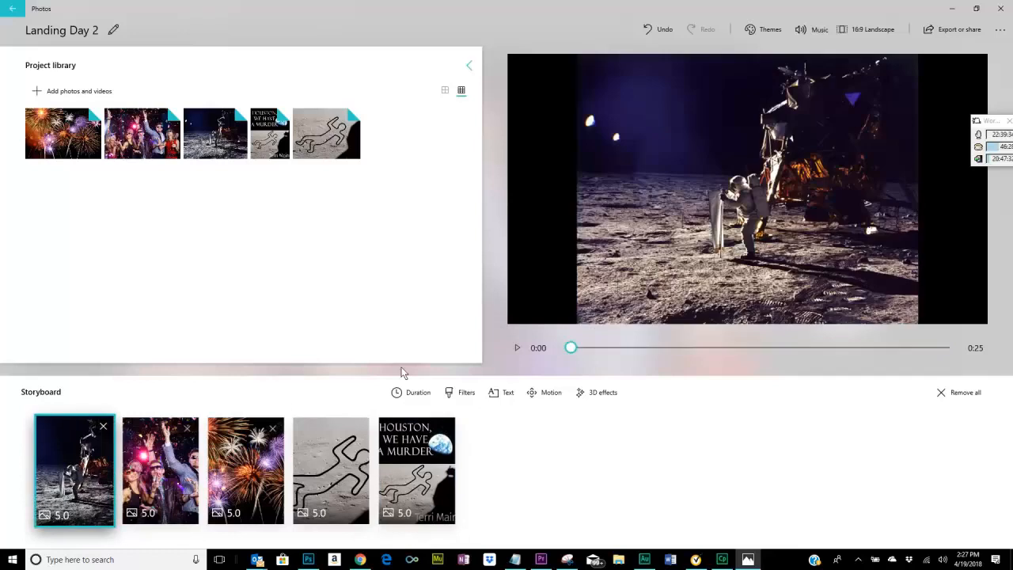
pyautogui.click(516, 349)
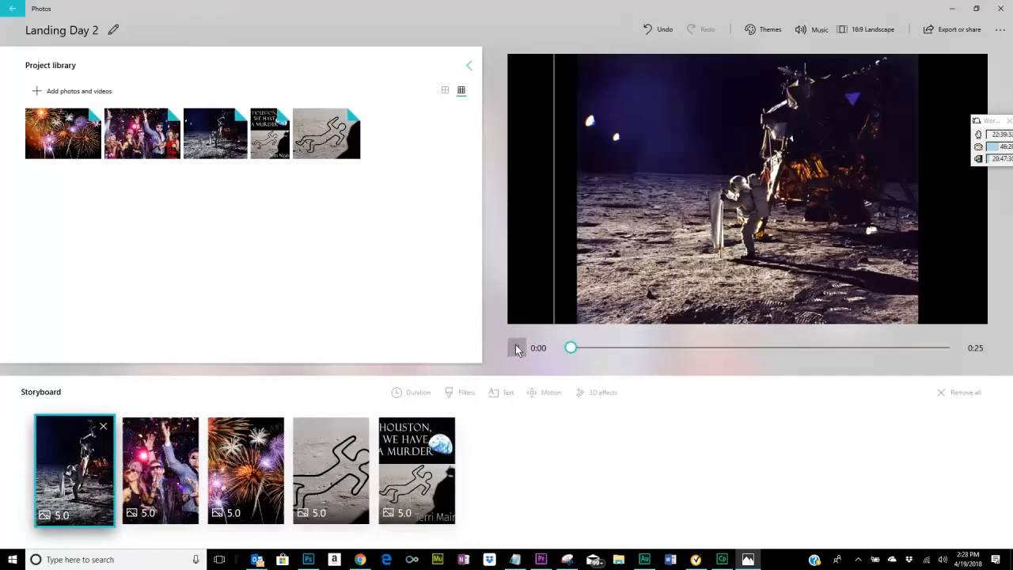